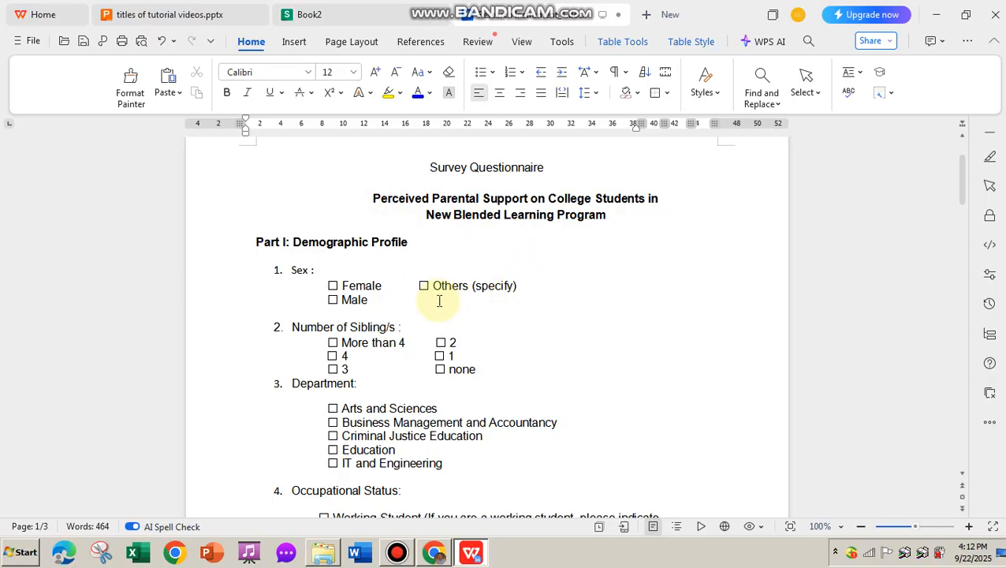
# Step: In the Book2 spreadsheet, enter the header "respondent" in A1 and autofit column A to its text
pyautogui.click(377, 19)
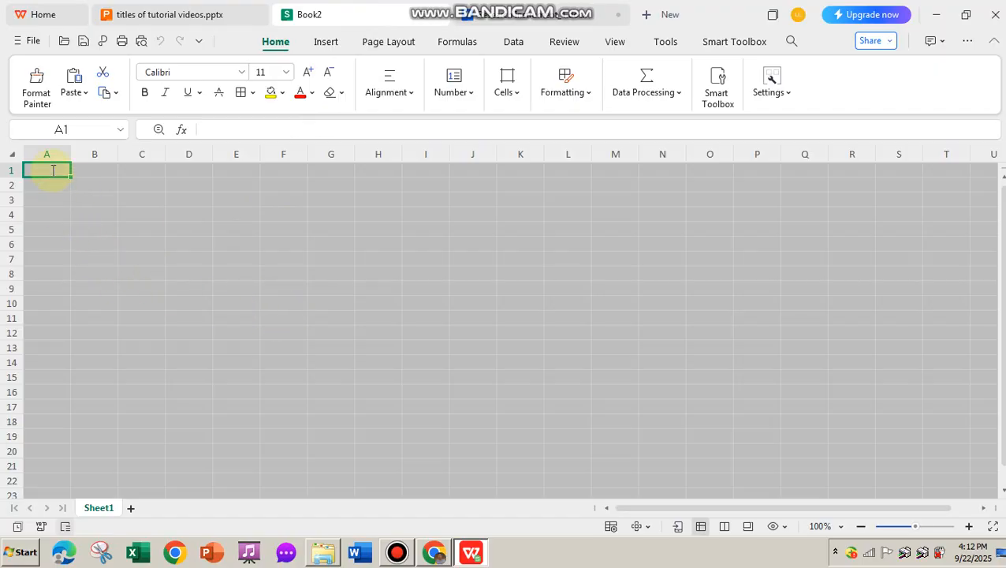
pyautogui.write('respondent')
pyautogui.press('Tab')
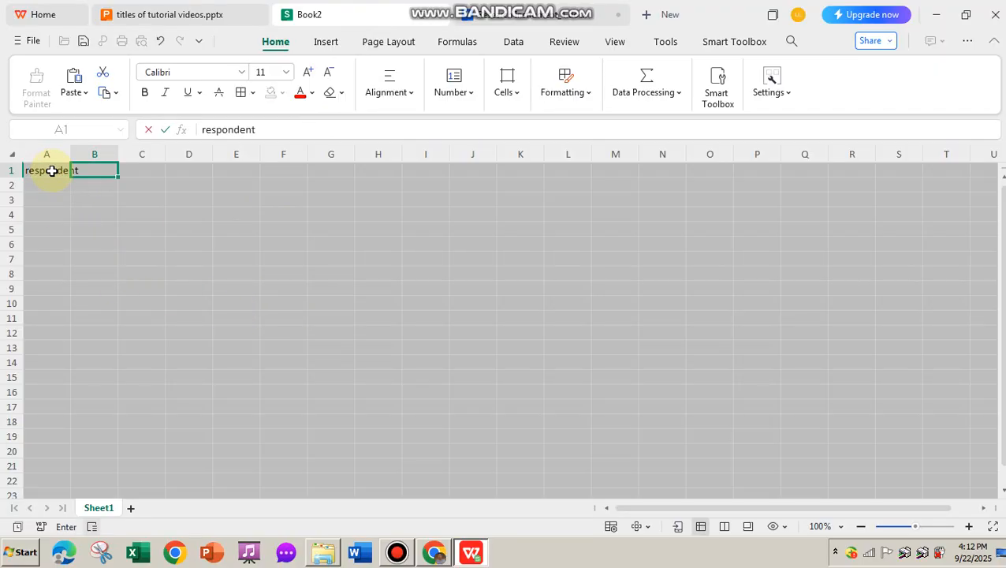
pyautogui.doubleClick(69, 159)
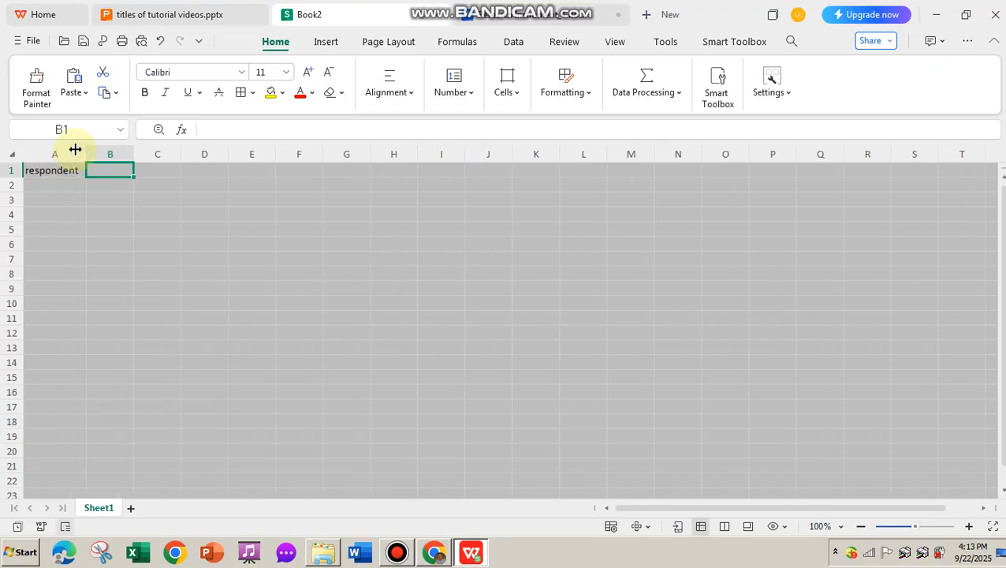
# Step: Number the respondents from 1 to 22 down column A, filling the series from the starting values 1 and 2 in A2 and A3
pyautogui.click(50, 185)
pyautogui.write('1')
pyautogui.press('Return')
pyautogui.write('2')
pyautogui.press('Return')
pyautogui.click(52, 188)
pyautogui.moveTo(52, 187); pyautogui.dragTo(83, 493)
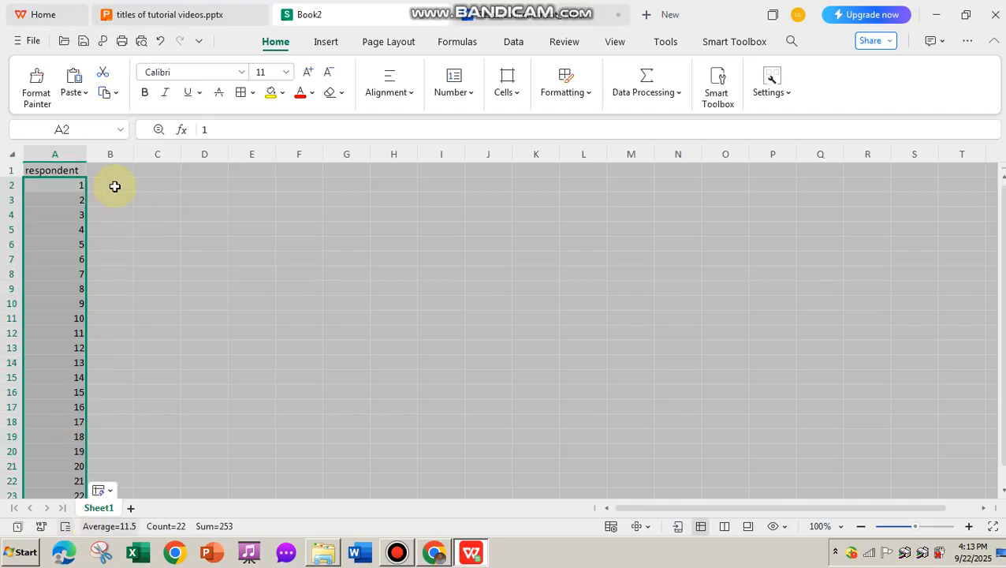
# Step: Remove the "Others (specify)" option from the Sex item in the survey questionnaire document
pyautogui.click(117, 170)
pyautogui.click(491, 14)
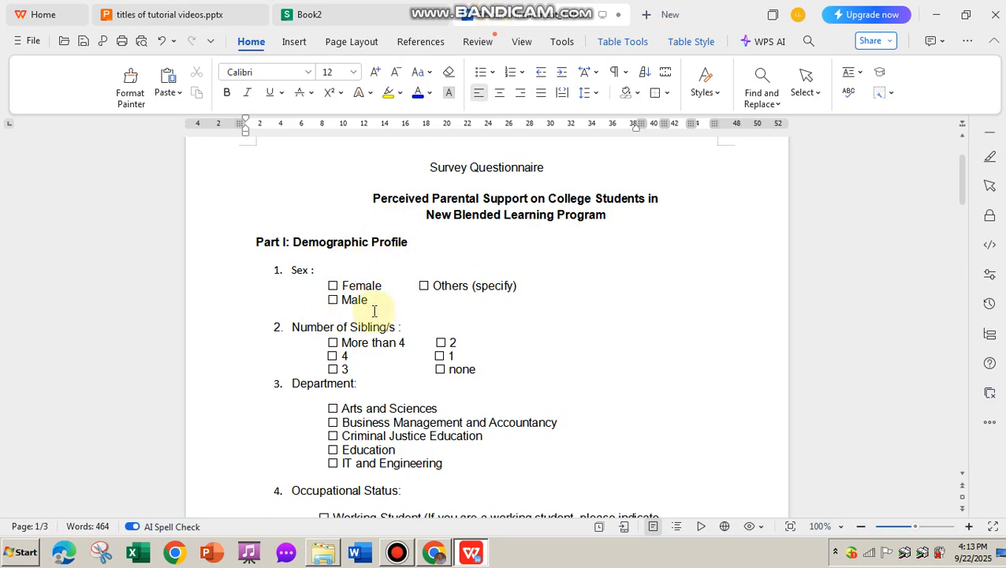
pyautogui.moveTo(424, 286); pyautogui.dragTo(608, 289)
pyautogui.press('Delete')
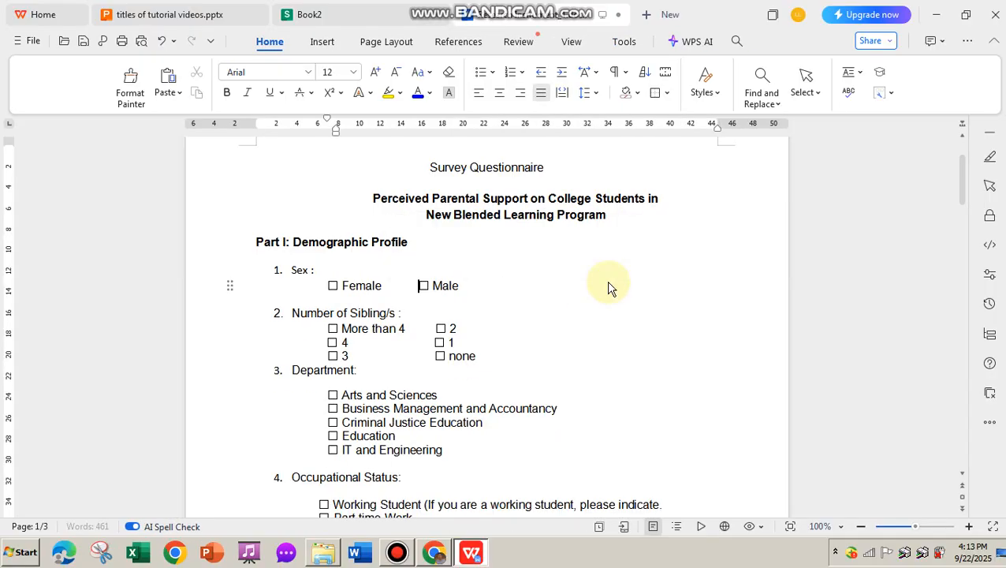
# Step: Add the headers "sex" in B1 and "siblings" in C1 of Book2, following the first two questionnaire items
pyautogui.click(353, 12)
pyautogui.write('se')
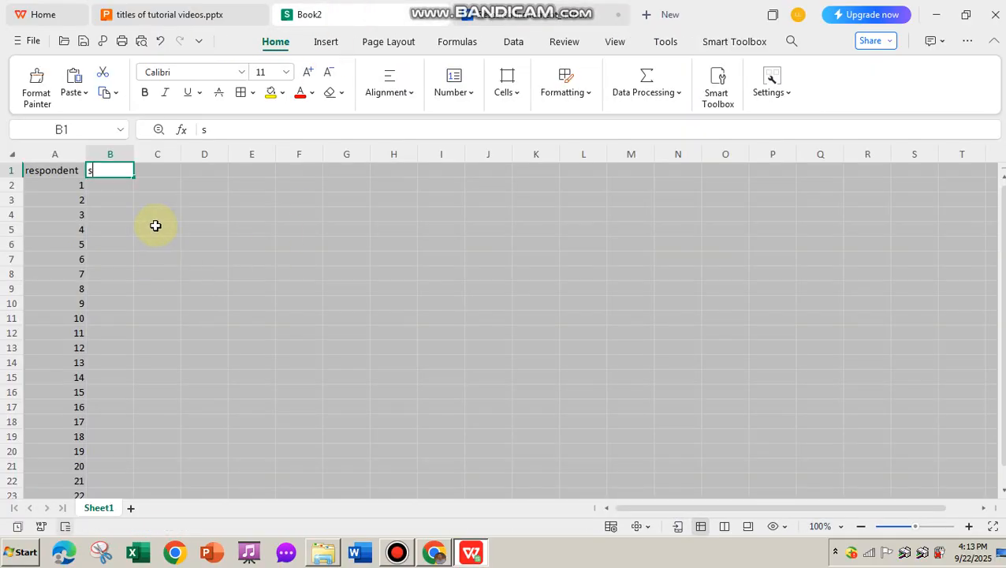
pyautogui.click(155, 172)
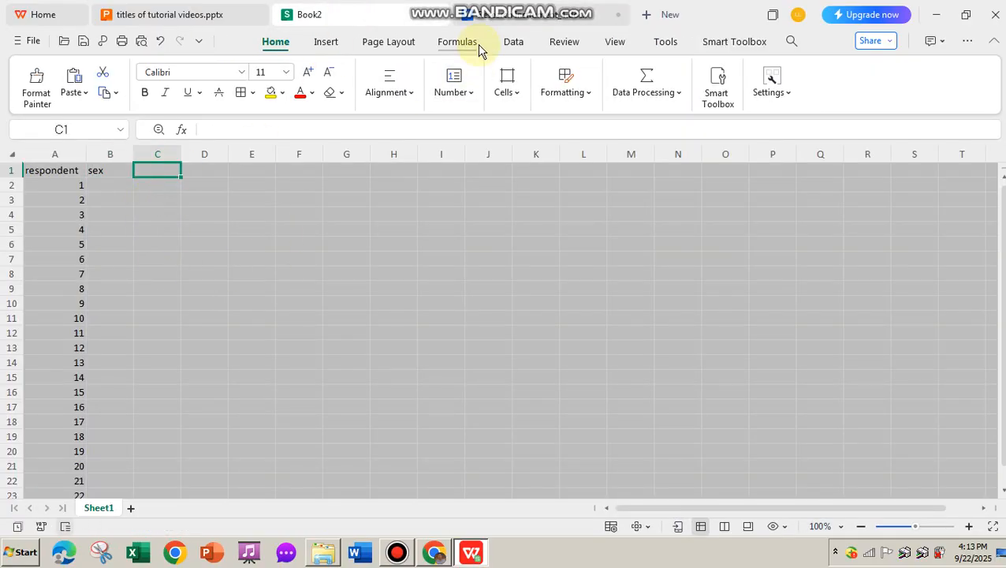
pyautogui.click(482, 15)
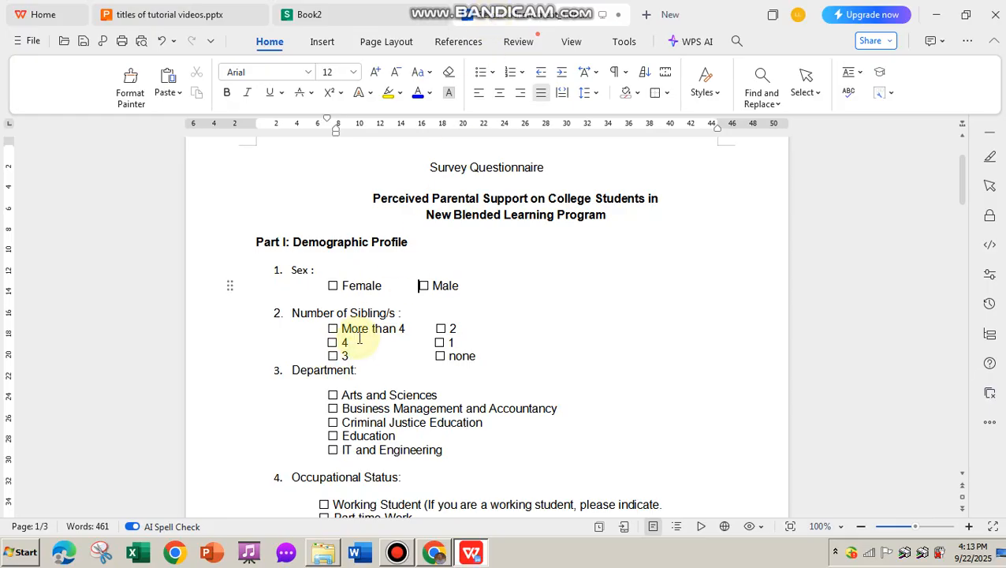
pyautogui.click(337, 16)
pyautogui.write('sib')
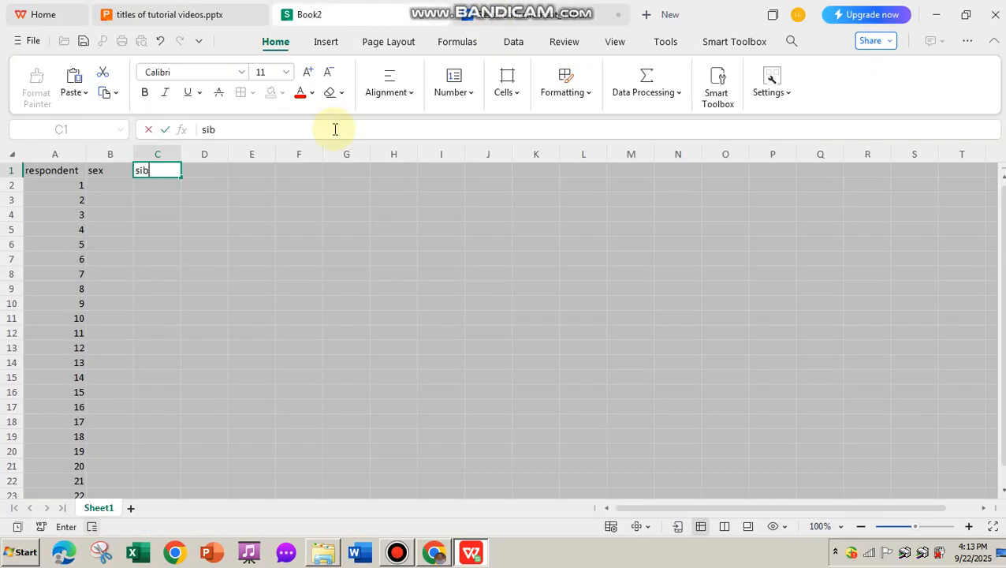
pyautogui.press('Tab')
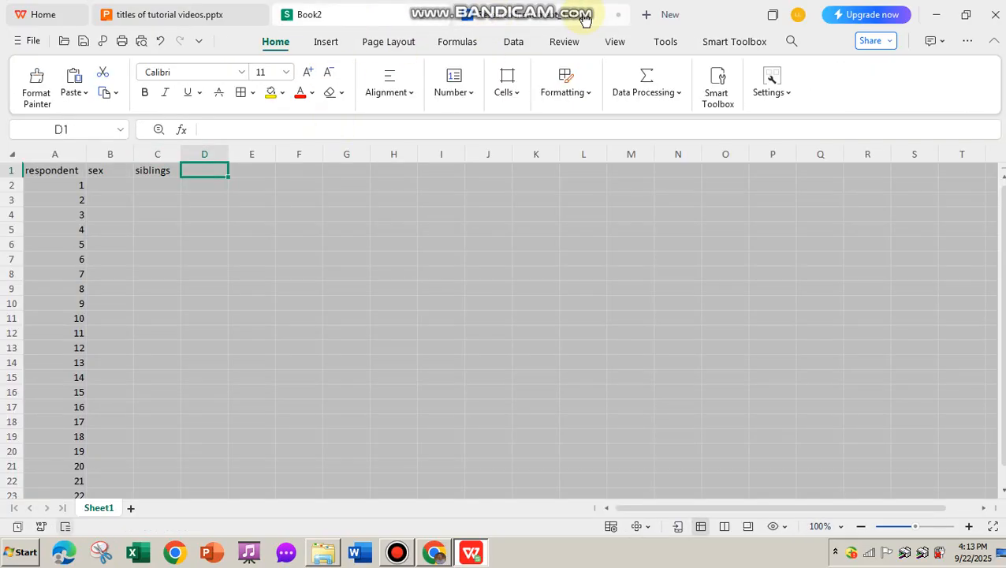
# Step: Add the header "dpt" in D1 of Book2 for the questionnaire's Department item
pyautogui.click(481, 14)
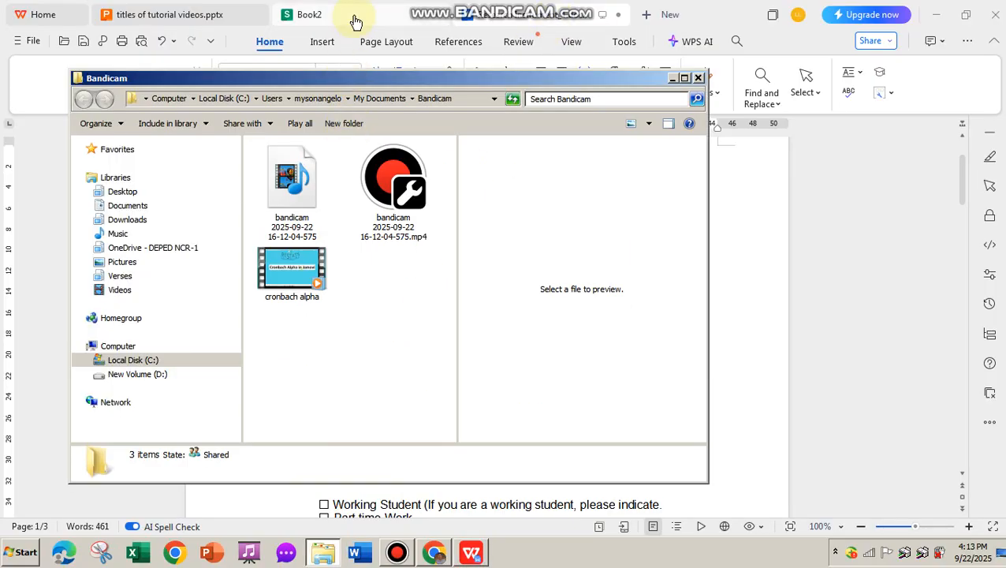
pyautogui.click(342, 16)
pyautogui.write('d')
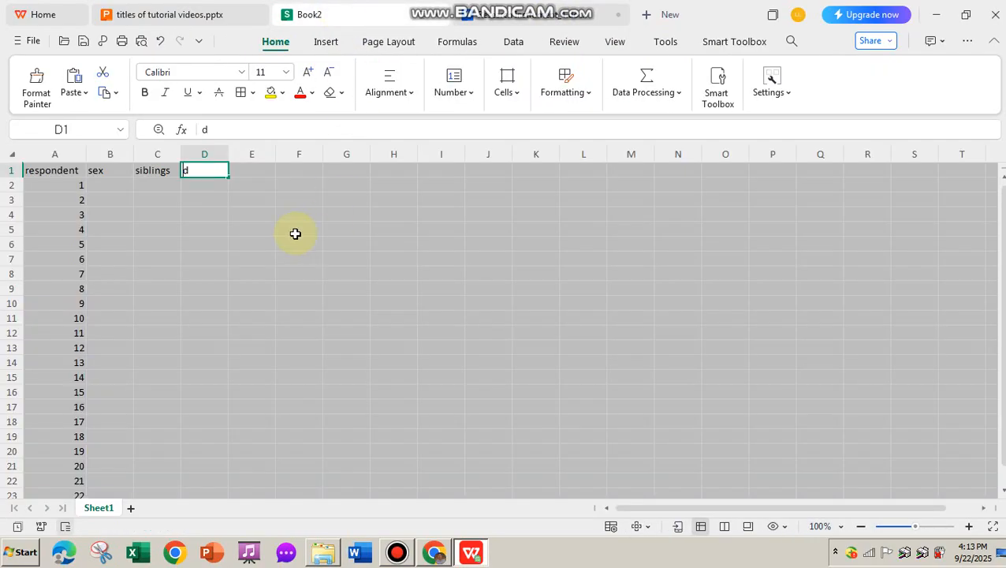
pyautogui.write('pt')
pyautogui.press('Tab')
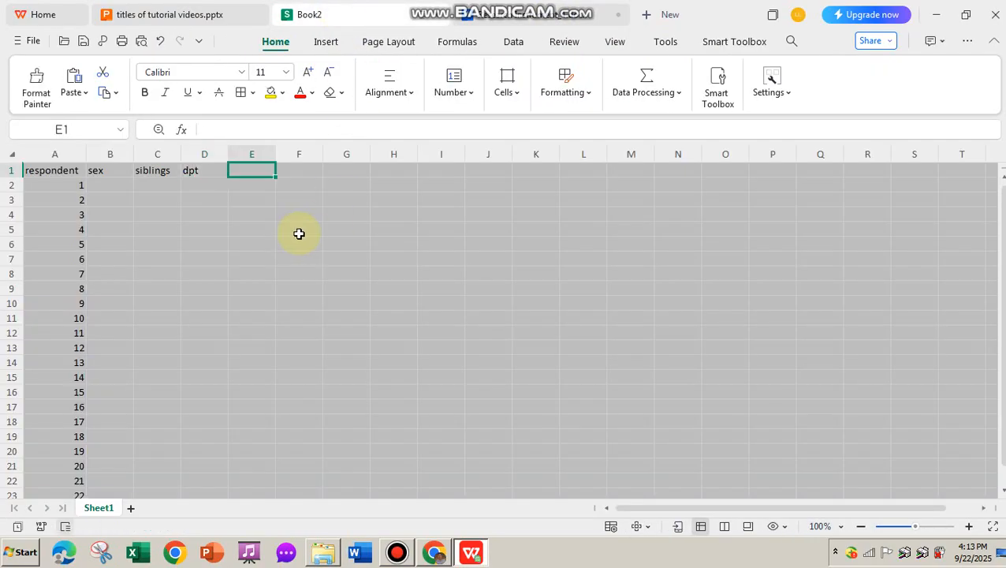
# Step: Check the fourth questionnaire item and add the header "occ status" in E1 of Book2
pyautogui.click(552, 19)
pyautogui.scroll(-1, 355, 414)
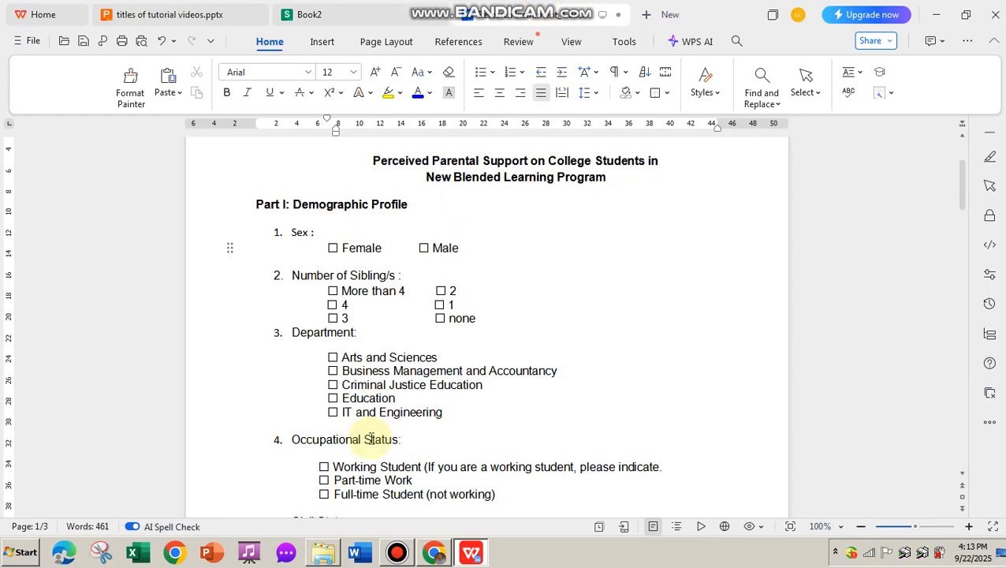
pyautogui.click(388, 17)
pyautogui.write('o')
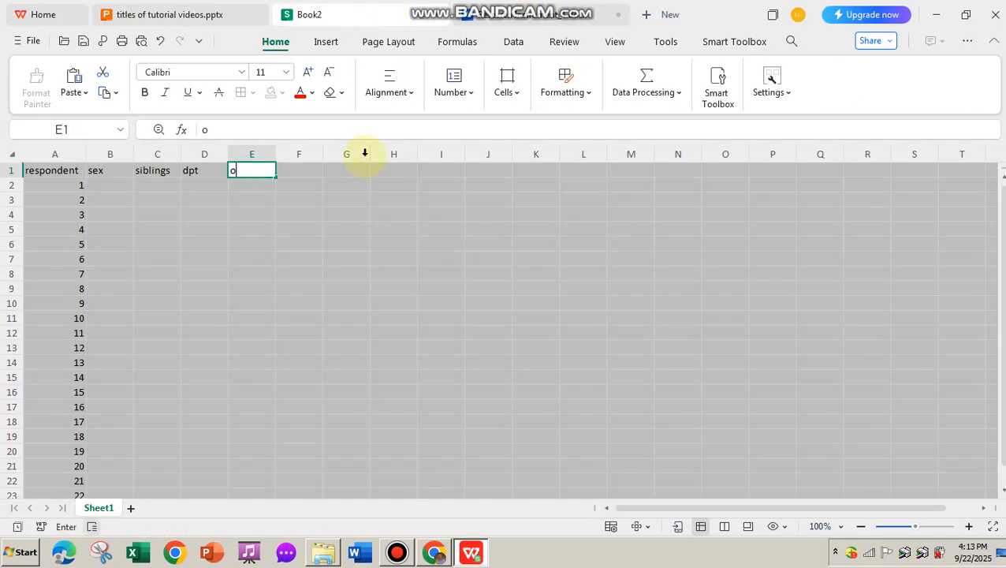
pyautogui.write('cc status')
pyautogui.press('Tab')
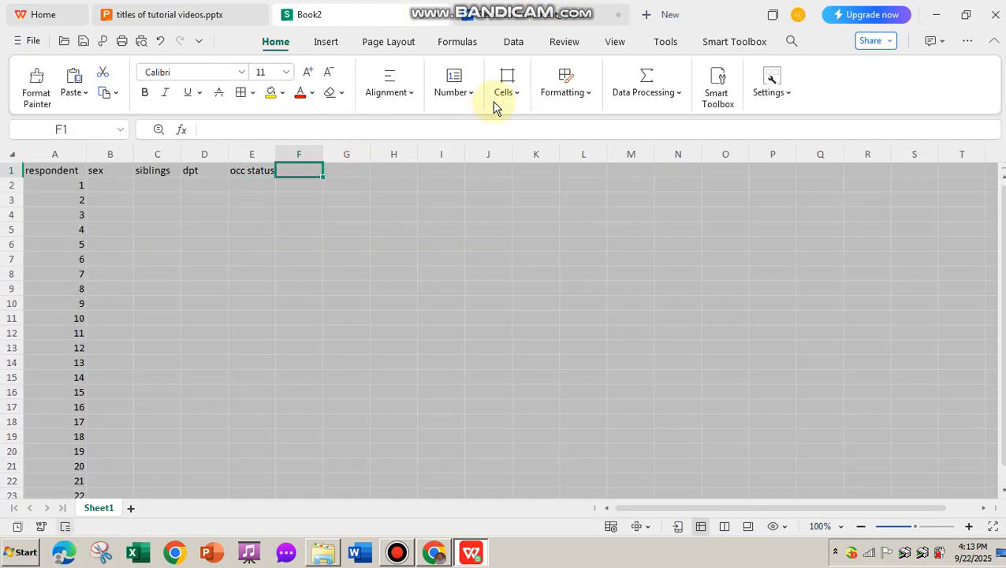
# Step: Check the fifth questionnaire item and enter the header "civil status" in F1 of Book2
pyautogui.click(505, 16)
pyautogui.scroll(-4, 512, 300)
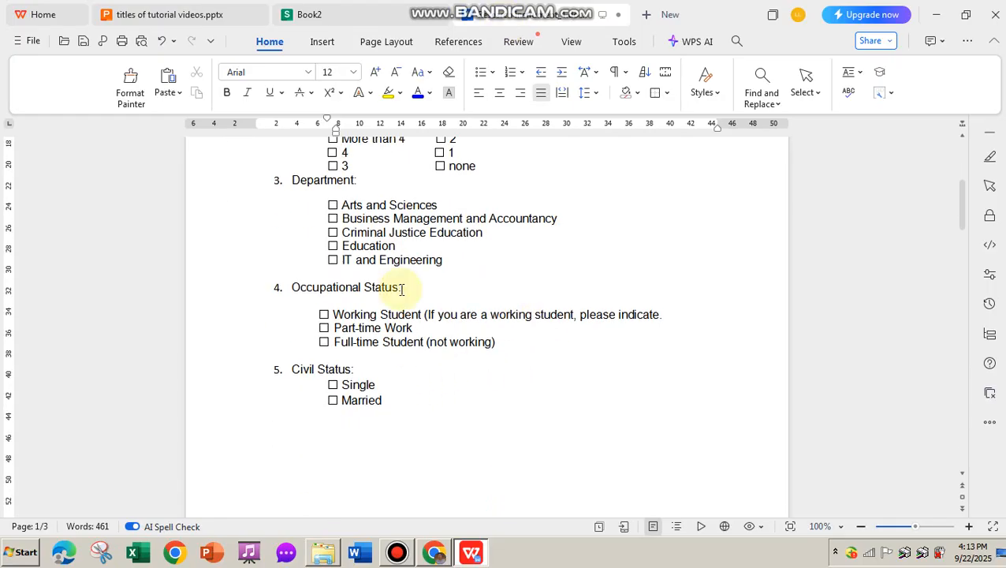
pyautogui.click(373, 24)
pyautogui.write('civil')
pyautogui.moveTo(372, 26)
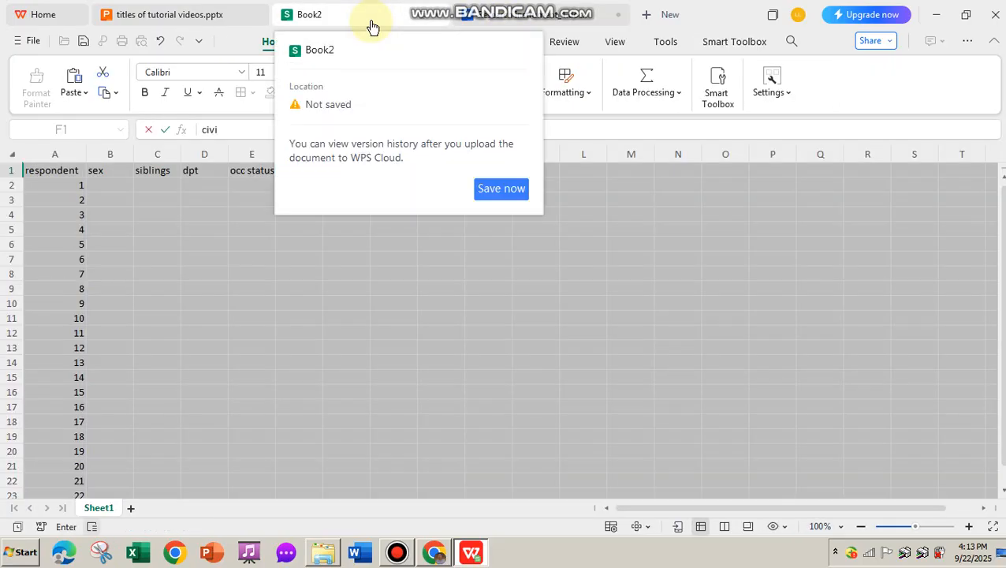
pyautogui.click(359, 257)
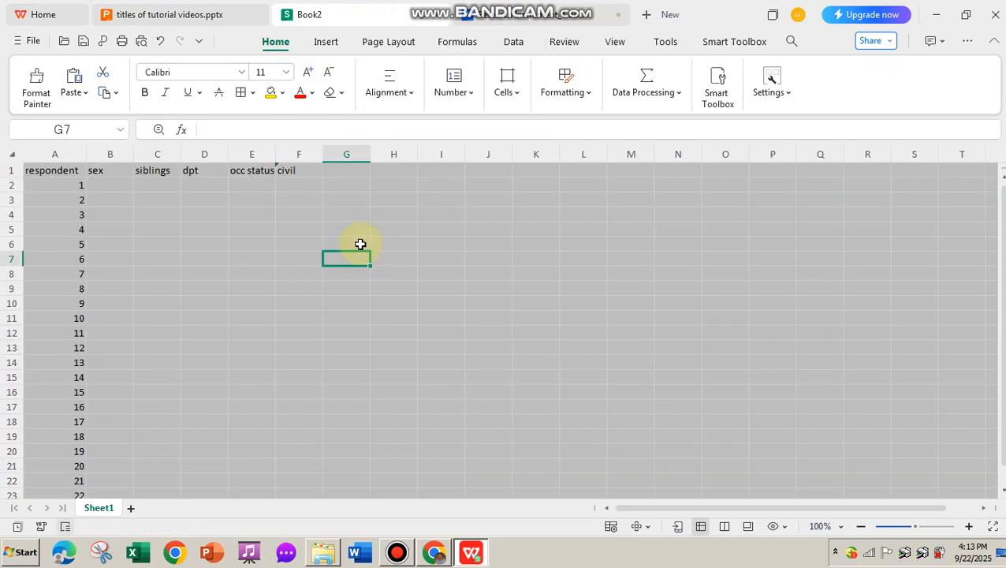
pyautogui.click(315, 173)
pyautogui.click(297, 131)
pyautogui.write('stat')
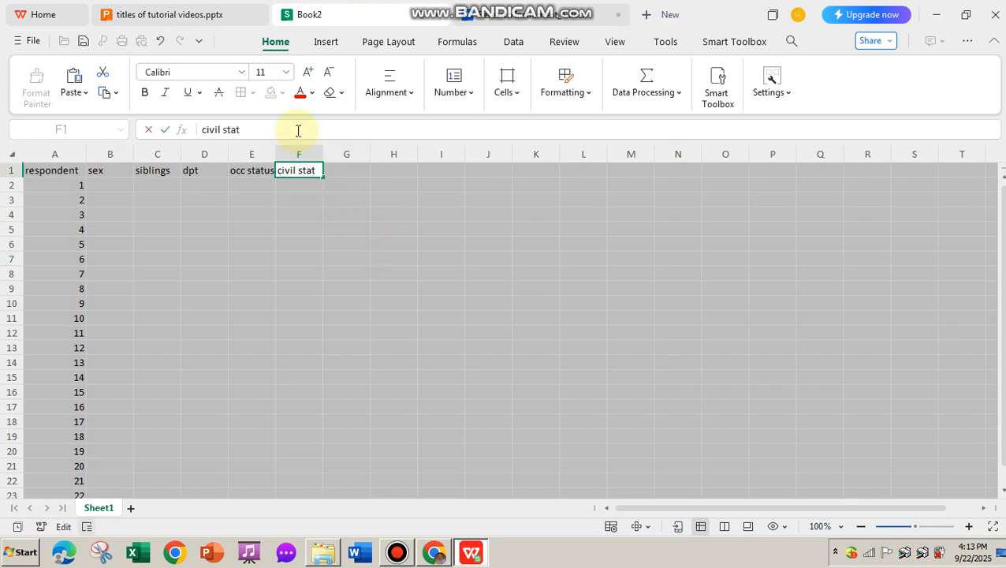
pyautogui.write('us')
pyautogui.press('Tab')
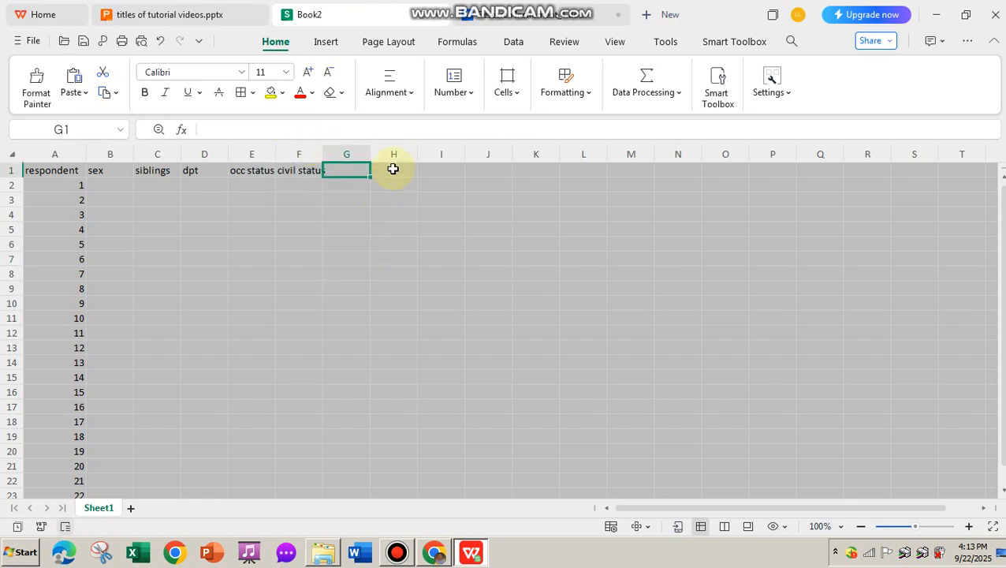
# Step: Review the questionnaire's demographic items, the Part II rating scale and the support tables that follow
pyautogui.click(515, 18)
pyautogui.scroll(-3, 481, 361)
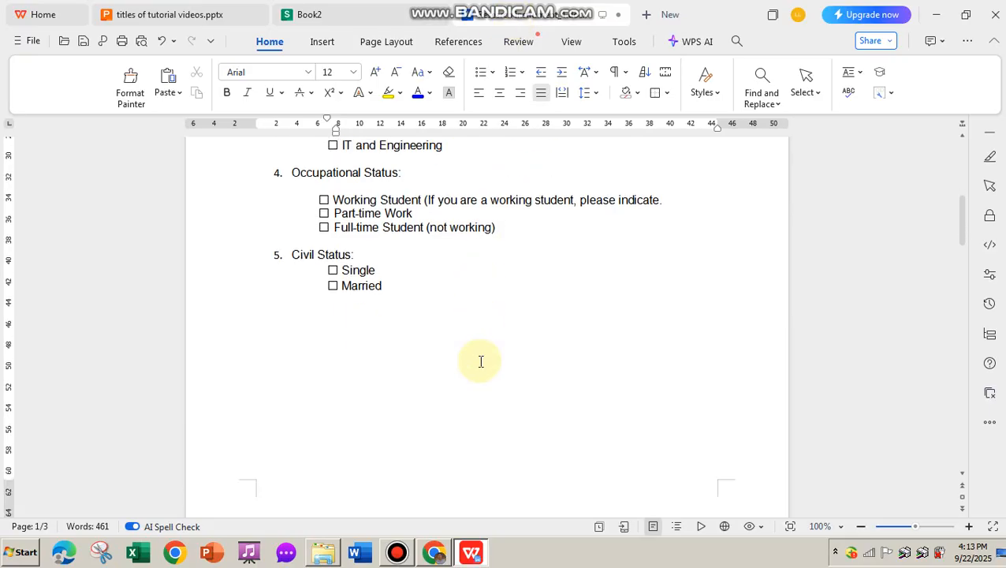
pyautogui.scroll(5, 481, 362)
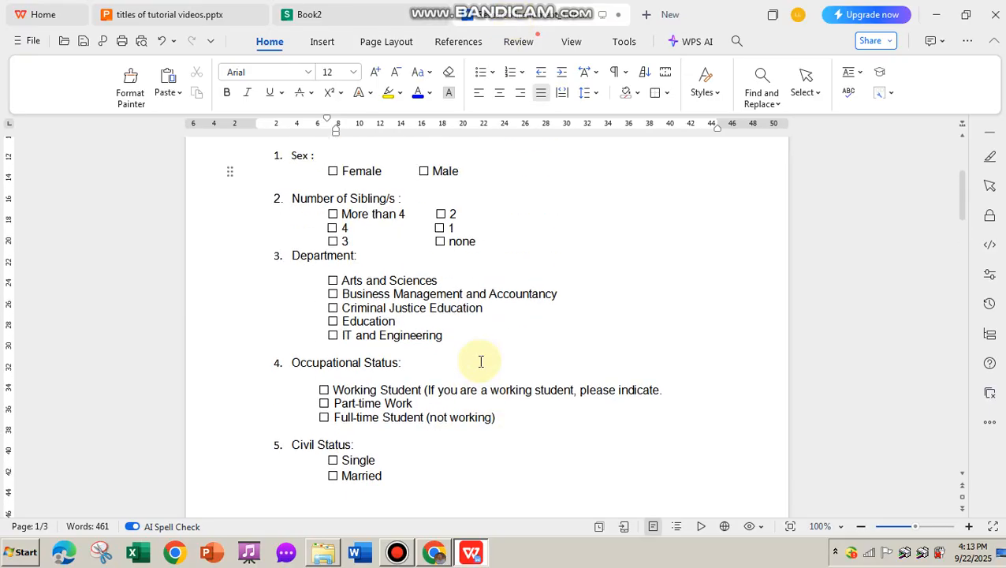
pyautogui.scroll(1, 481, 362)
pyautogui.scroll(-14, 471, 319)
pyautogui.scroll(-3, 471, 322)
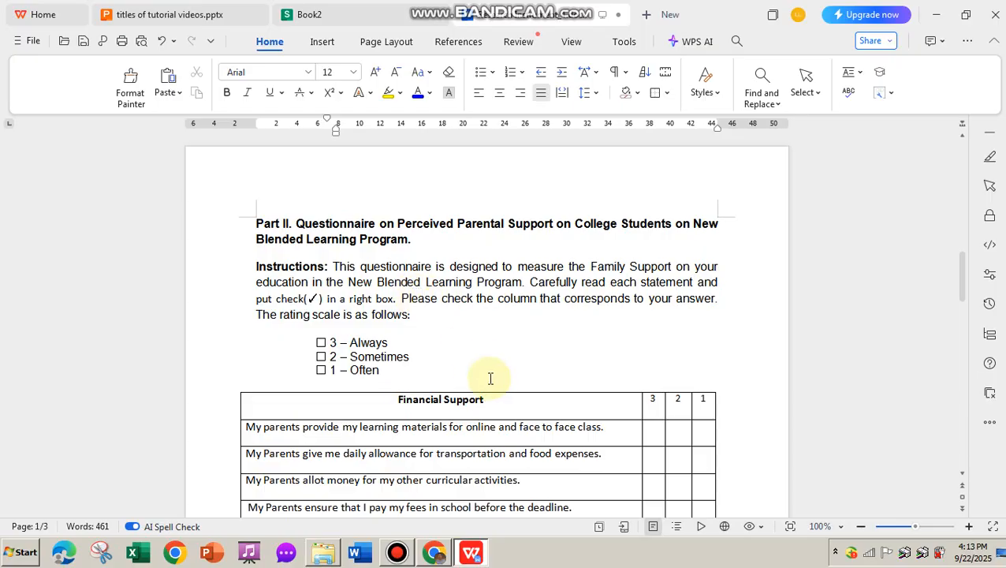
pyautogui.scroll(-4, 491, 379)
pyautogui.scroll(-15, 491, 379)
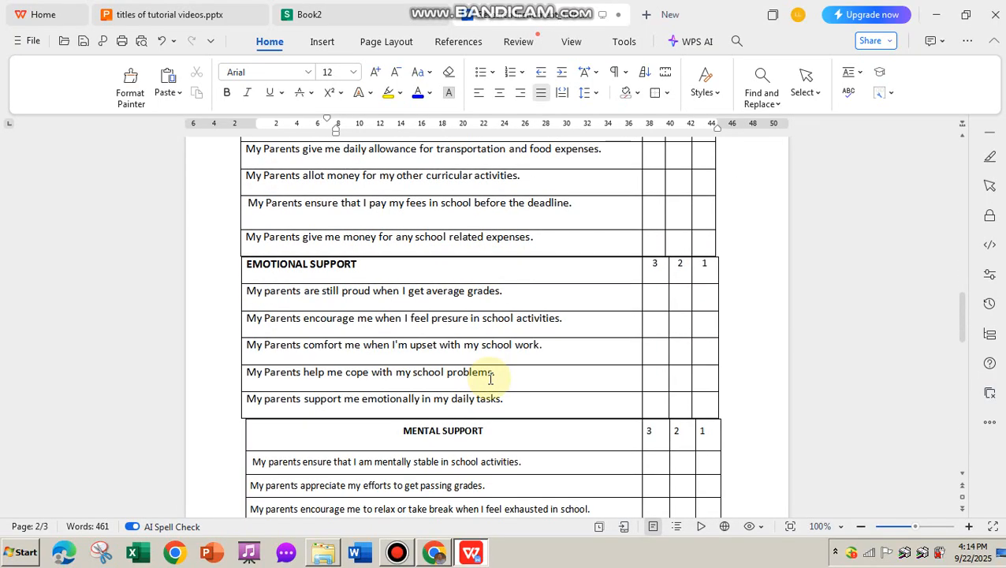
pyautogui.scroll(-3, 427, 382)
pyautogui.scroll(3, 427, 381)
# Step: Delete the empty lines directly above and below the Social Support table in the questionnaire
pyautogui.click(366, 296)
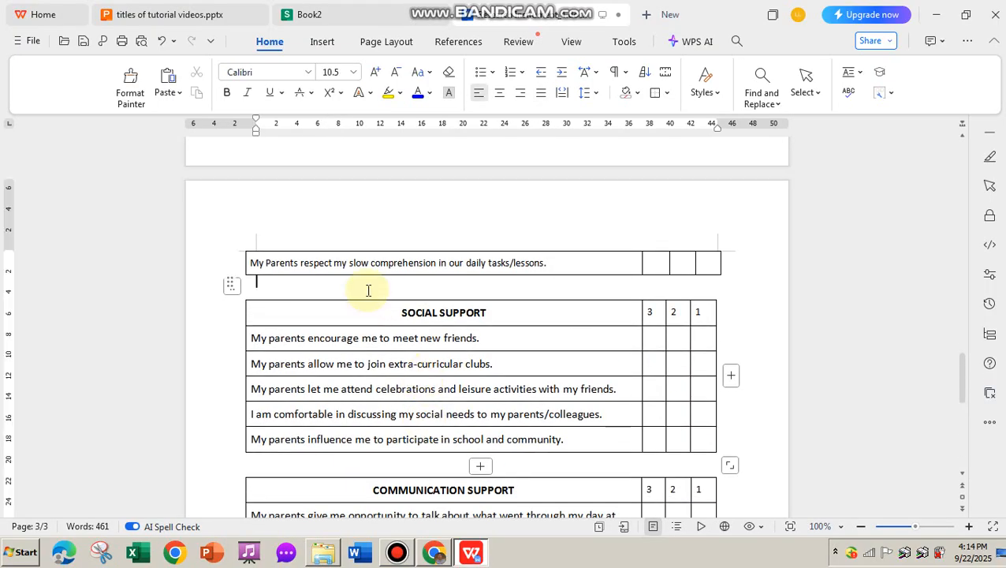
pyautogui.press('Delete')
pyautogui.click(370, 434)
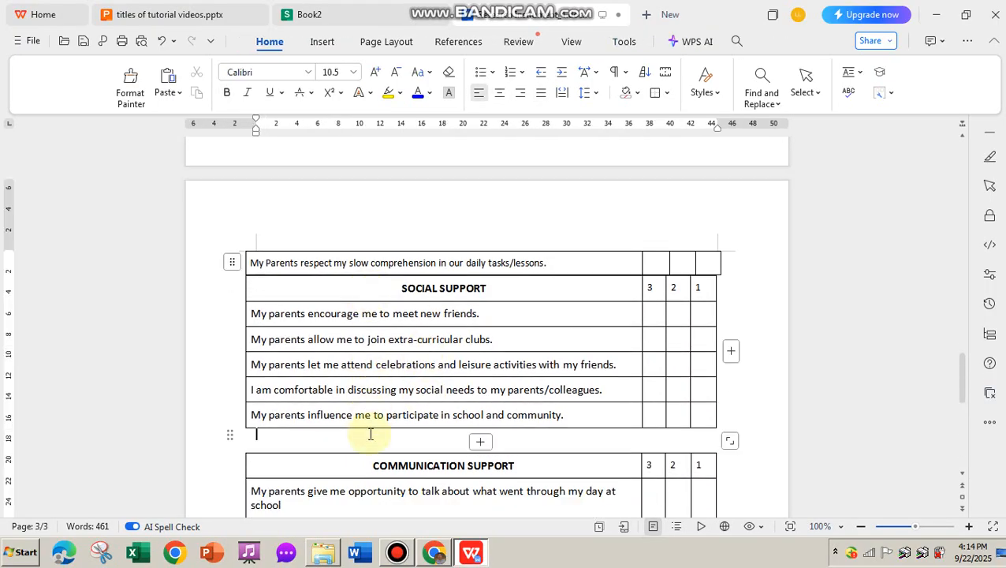
pyautogui.press('Delete')
# Step: Insert one blank row above the header row in Book2
pyautogui.scroll(6, 371, 438)
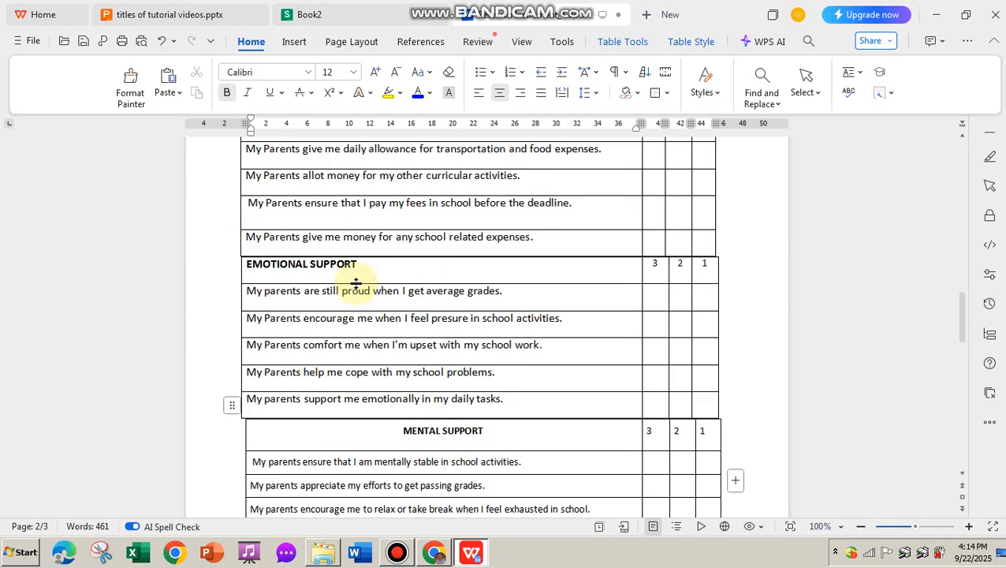
pyautogui.scroll(3, 361, 282)
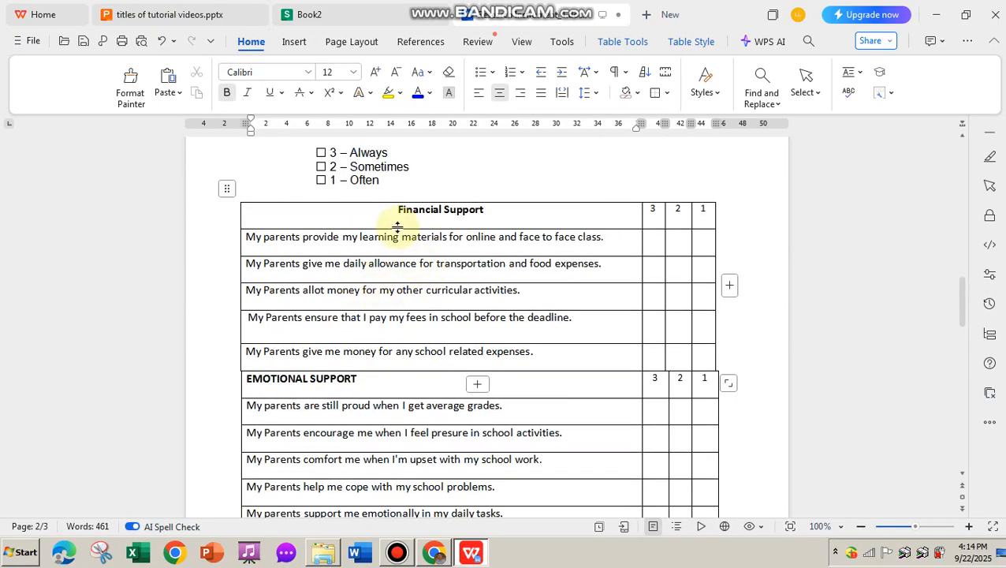
pyautogui.click(347, 16)
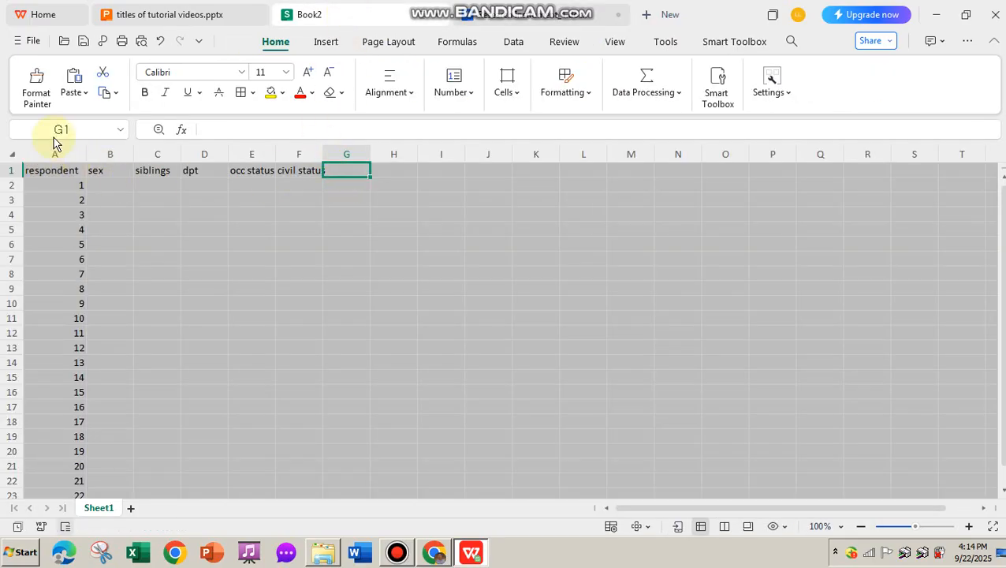
pyautogui.click(9, 170)
pyautogui.rightClick(9, 170)
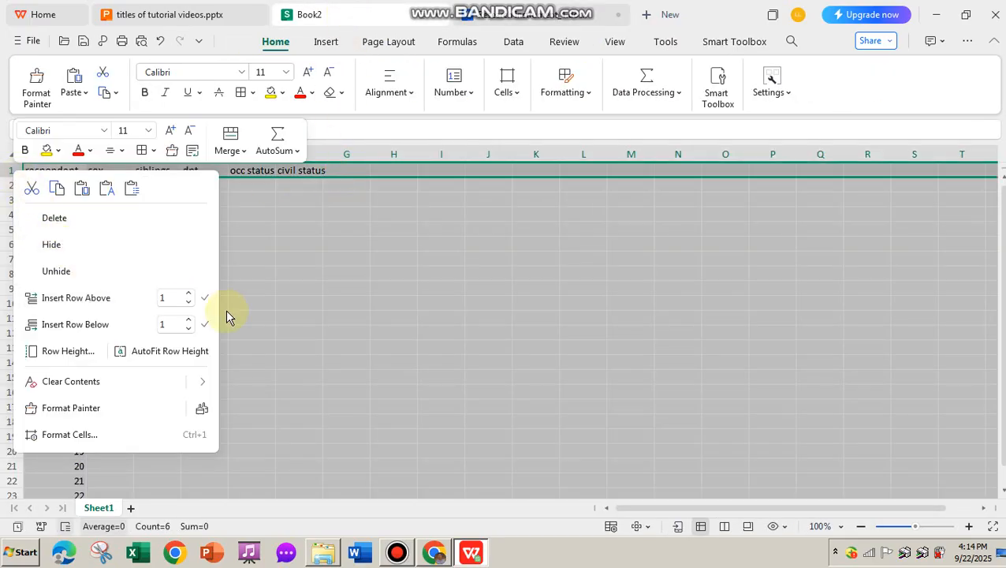
pyautogui.click(205, 300)
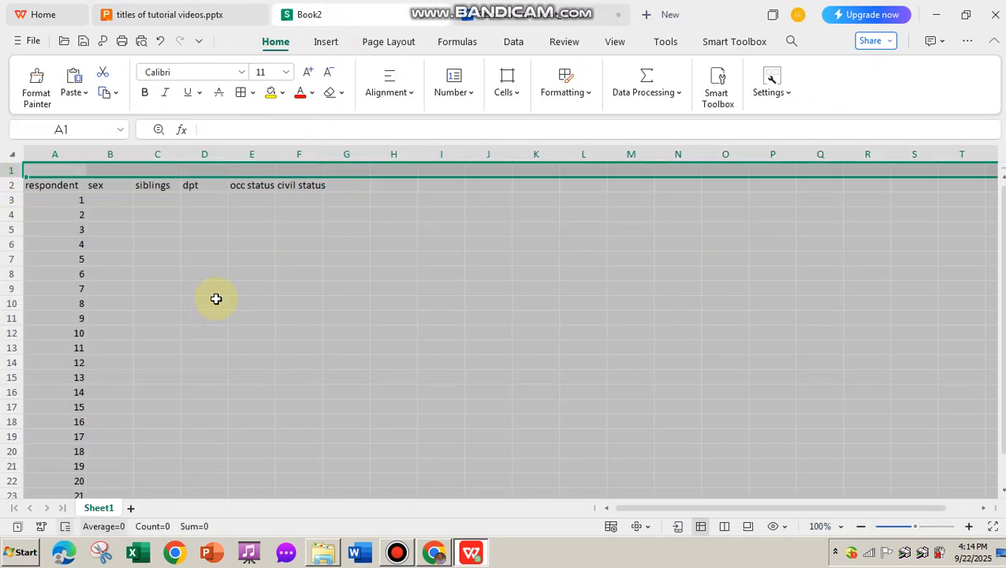
# Step: Check the Financial Support items in the questionnaire and number cells G2 to K2 of Book2 from 1 to 5
pyautogui.click(347, 189)
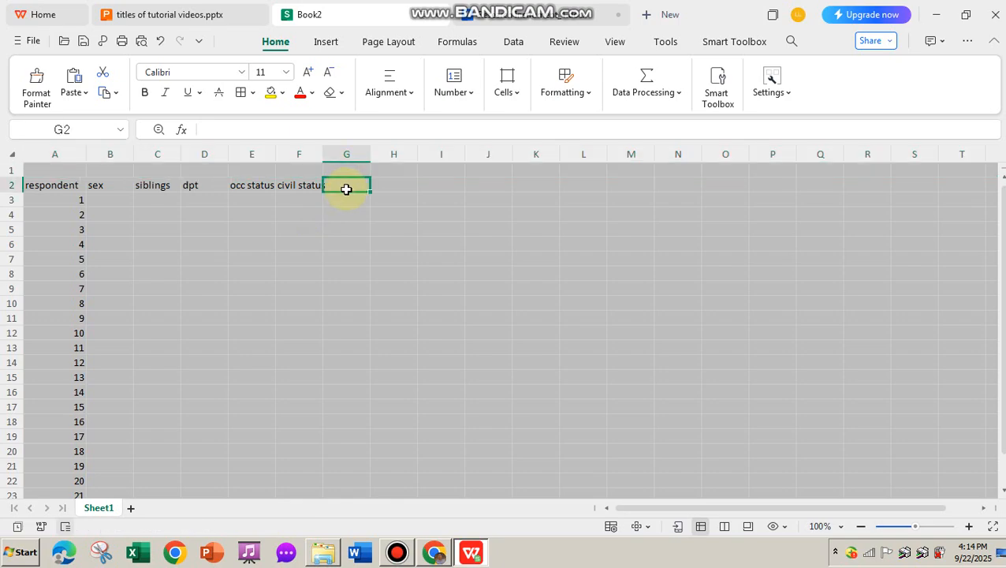
pyautogui.click(512, 14)
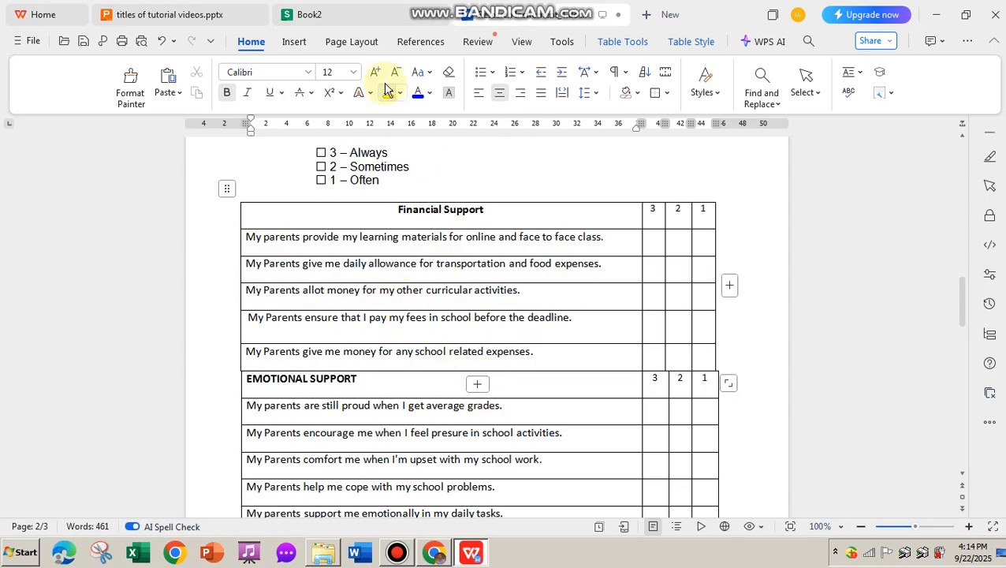
pyautogui.click(359, 14)
pyautogui.write('1')
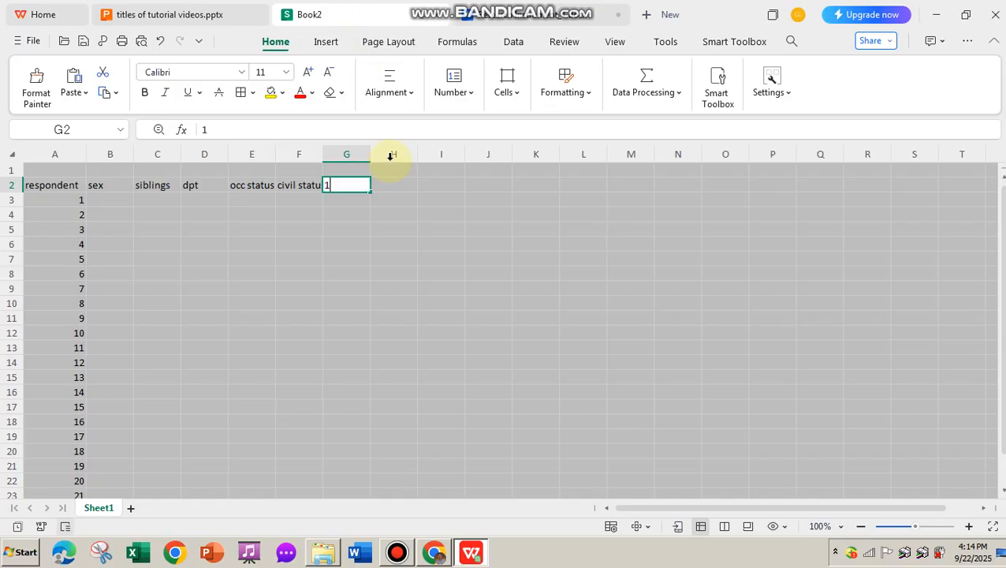
pyautogui.press('Tab')
pyautogui.write('2')
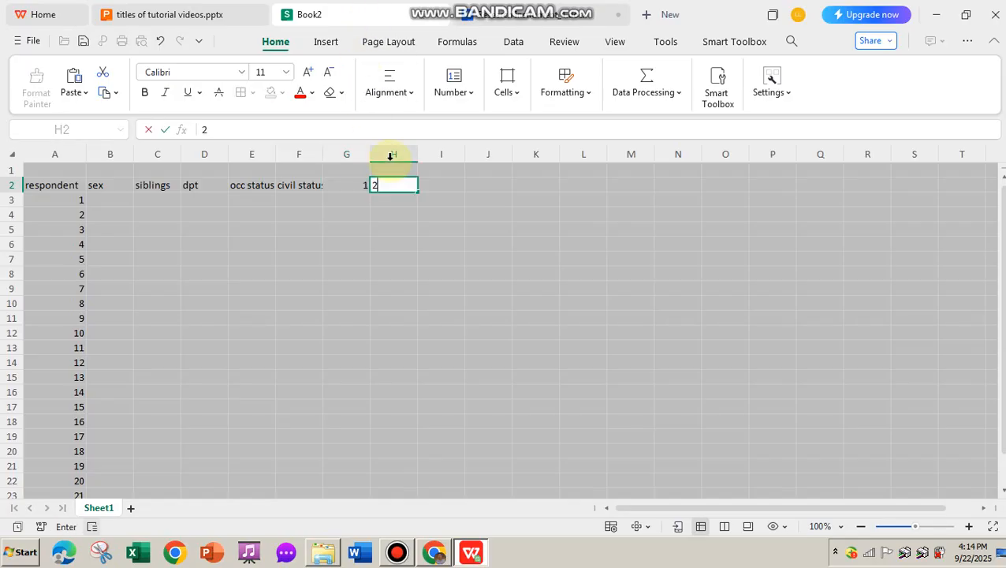
pyautogui.moveTo(368, 185); pyautogui.dragTo(553, 184)
# Step: Merge and center G1:K1 above the item numbers and enter the heading "financial support"
pyautogui.moveTo(371, 172); pyautogui.dragTo(536, 169)
pyautogui.click(398, 92)
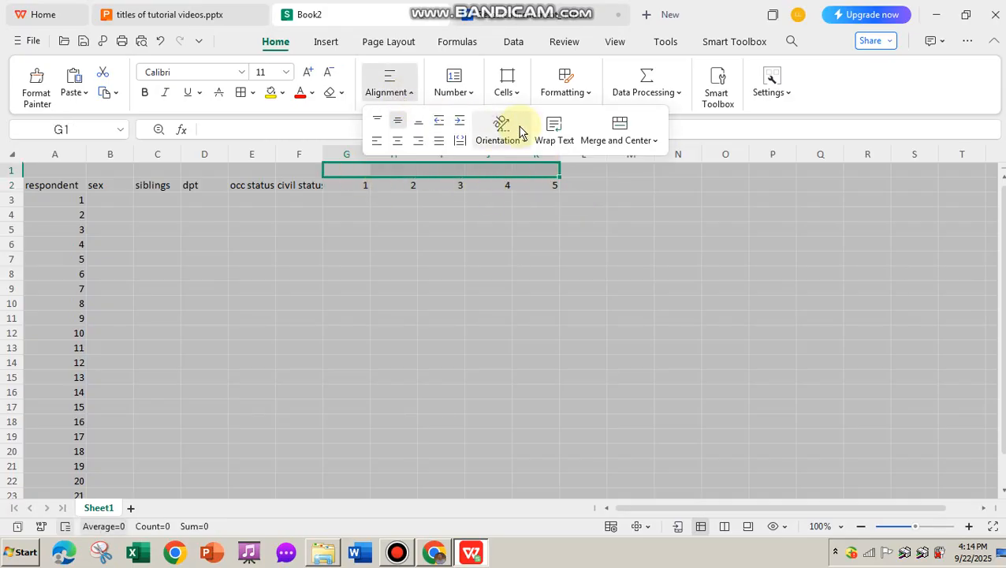
pyautogui.click(619, 132)
pyautogui.write('financial support')
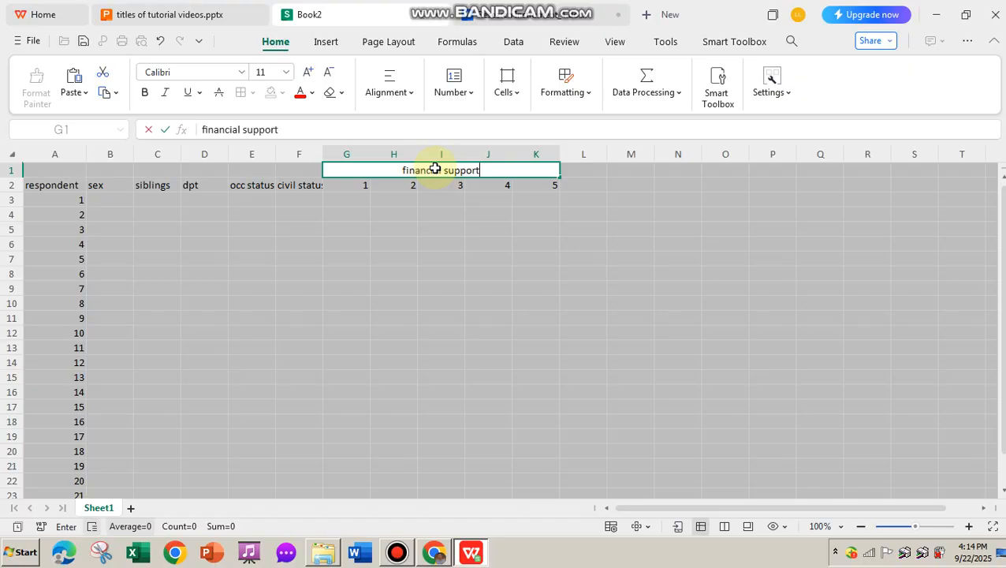
pyautogui.click(592, 184)
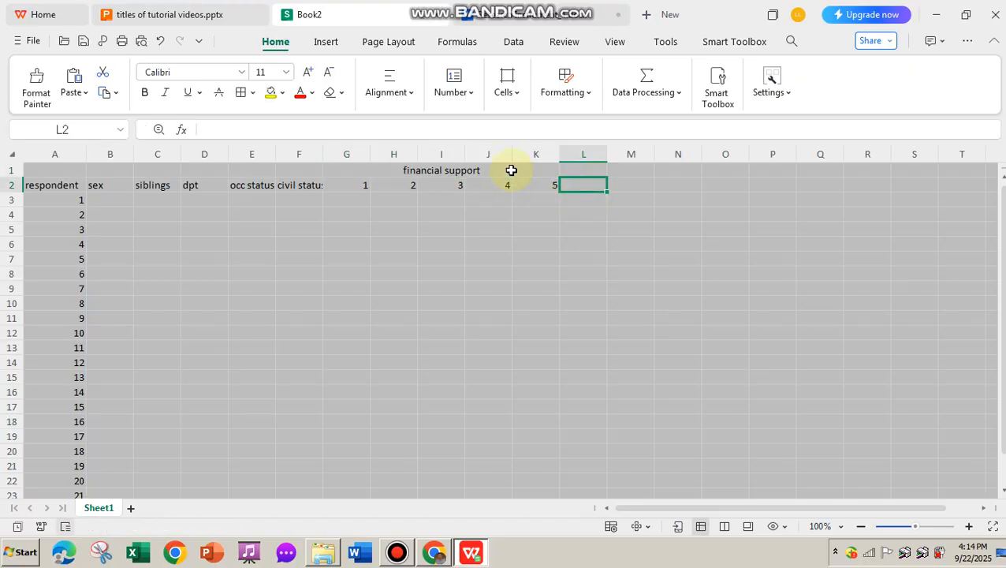
# Step: Copy the financial support heading with its item numbers and paste the block at L1 and Q1
pyautogui.moveTo(512, 171); pyautogui.dragTo(511, 181)
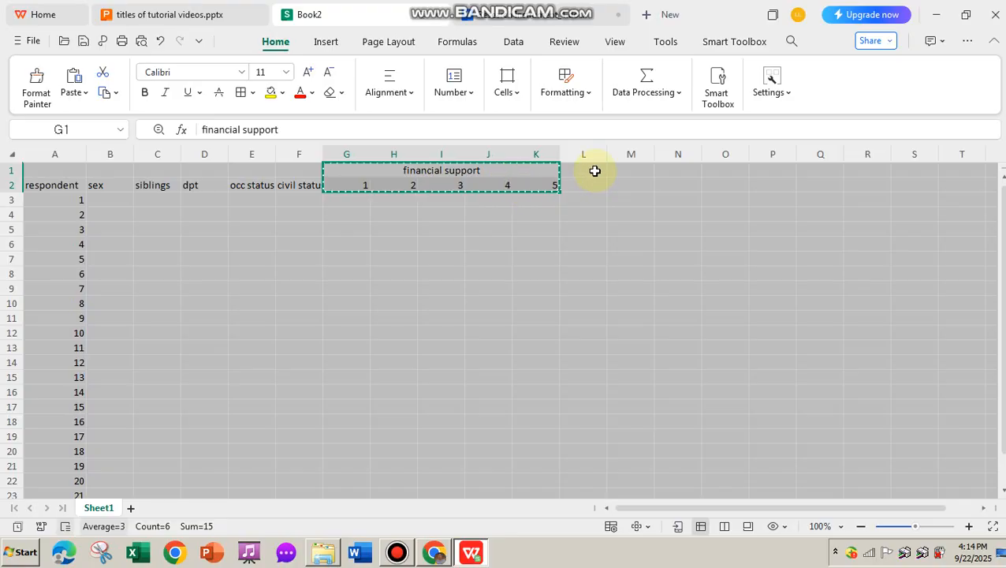
pyautogui.hotkey('ctrl', 'c')
pyautogui.click(594, 171)
pyautogui.hotkey('ctrl', 'v')
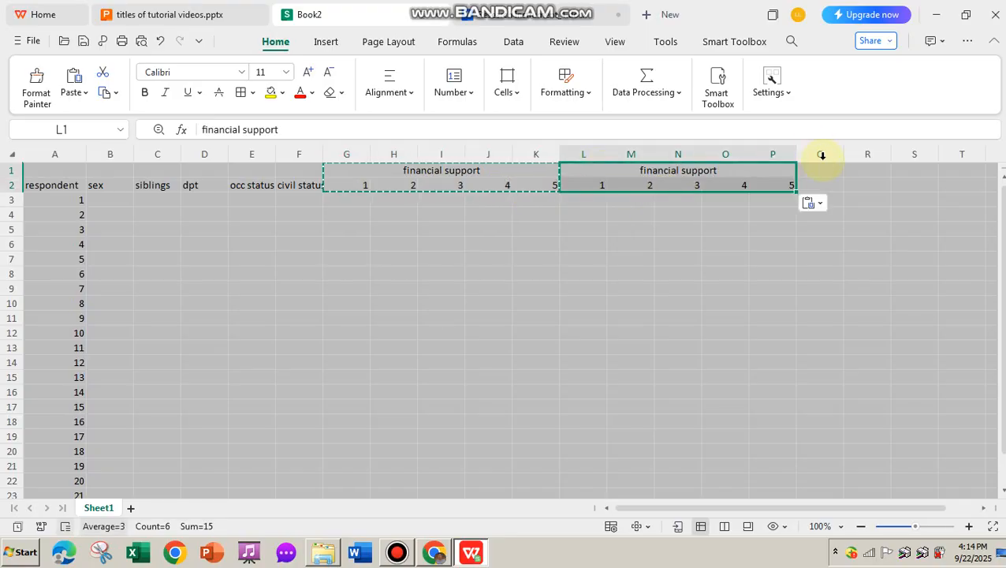
pyautogui.click(825, 173)
pyautogui.hotkey('ctrl', 'v')
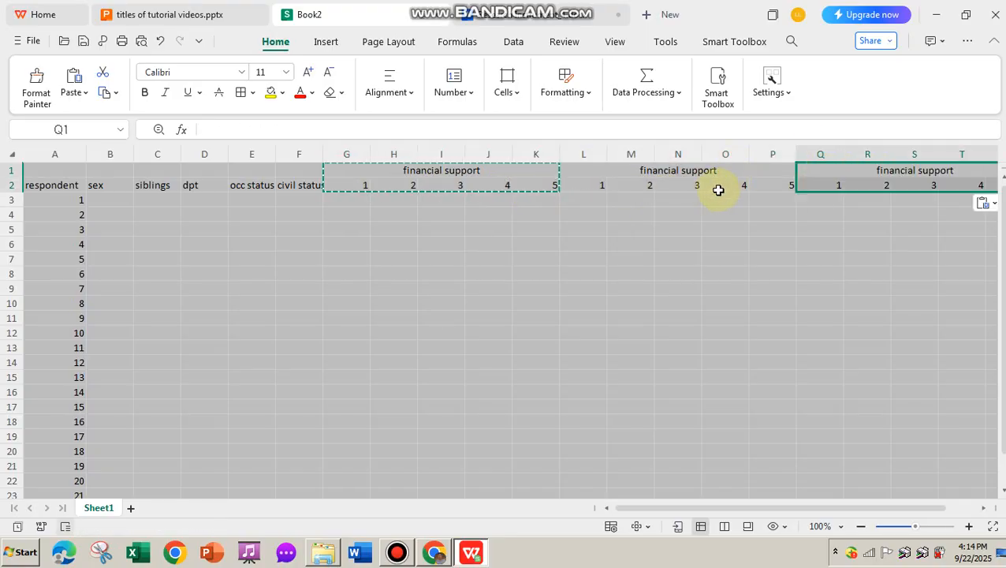
# Step: Paste two more copies of the heading and item number block at V1 and AA1
pyautogui.moveTo(762, 508); pyautogui.dragTo(822, 511)
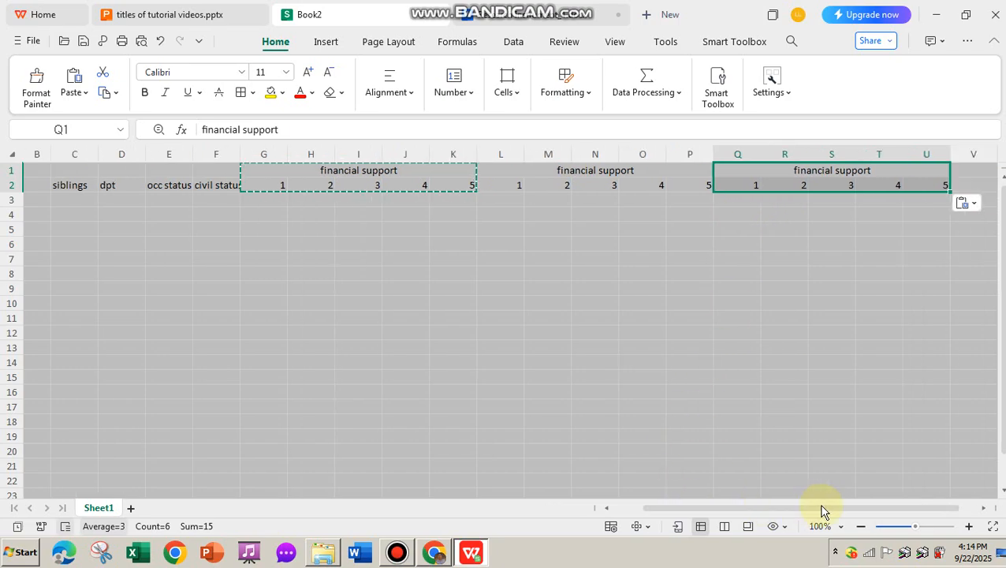
pyautogui.click(956, 170)
pyautogui.hotkey('ctrl', 'v')
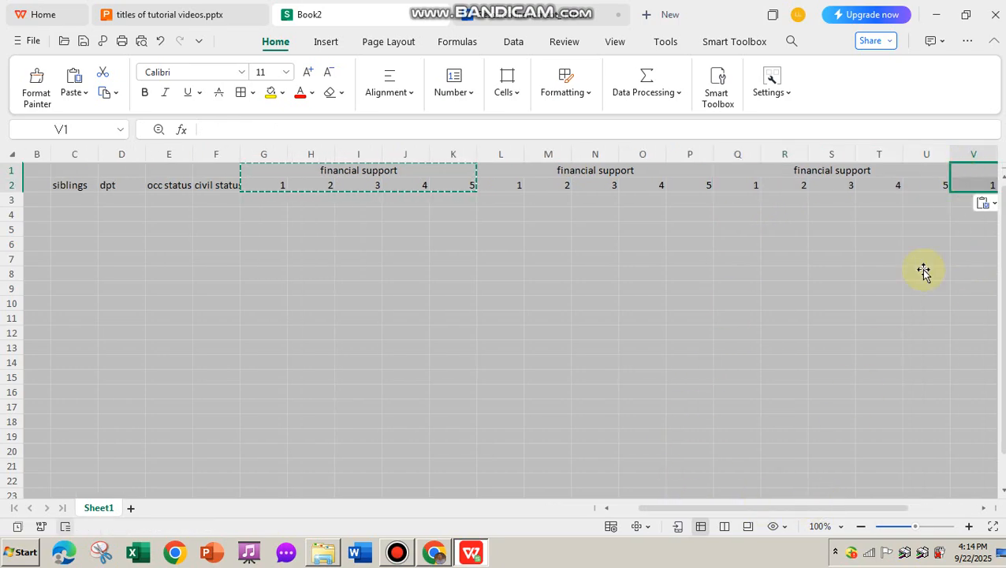
pyautogui.click(984, 509)
pyautogui.click(984, 509)
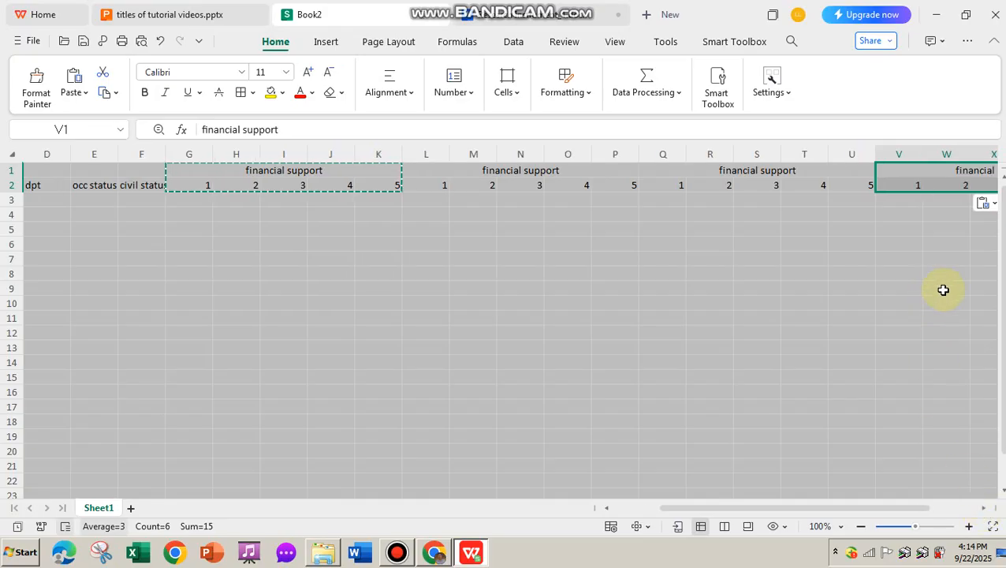
pyautogui.click(983, 509)
pyautogui.click(983, 509)
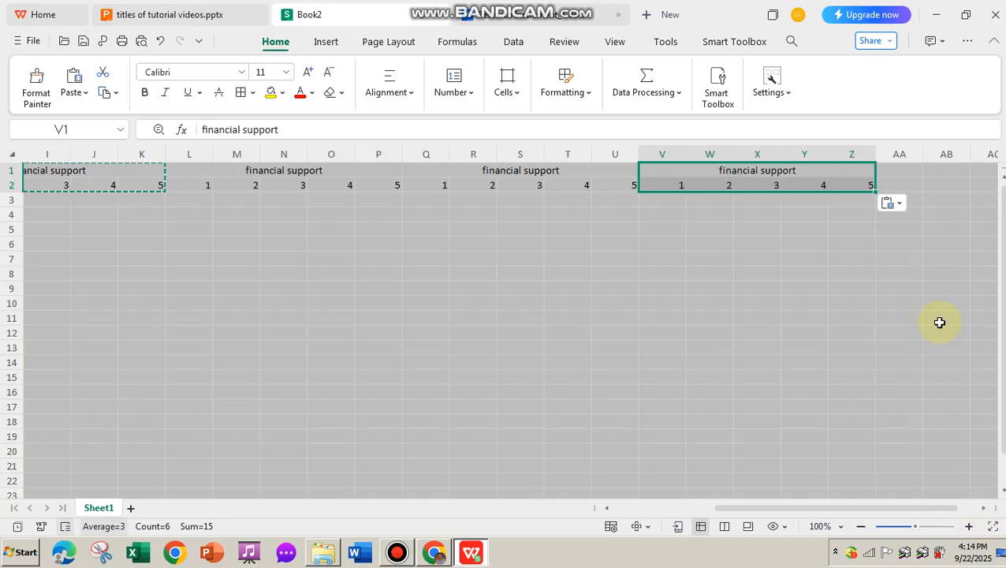
pyautogui.click(893, 172)
pyautogui.hotkey('ctrl', 'v')
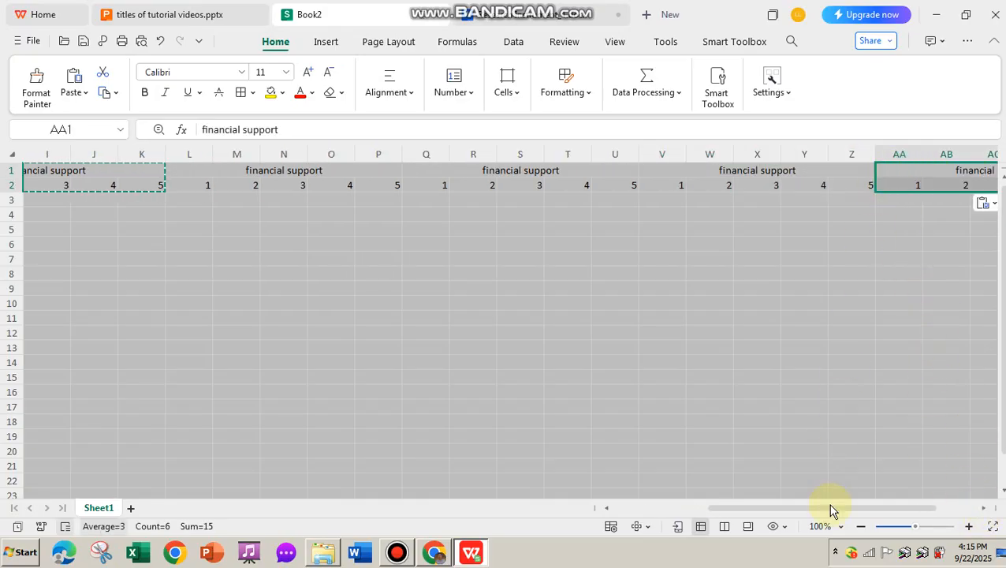
# Step: Check the second support category in the questionnaire and change the merged heading at L1 to "emotional"
pyautogui.moveTo(828, 510); pyautogui.dragTo(739, 511)
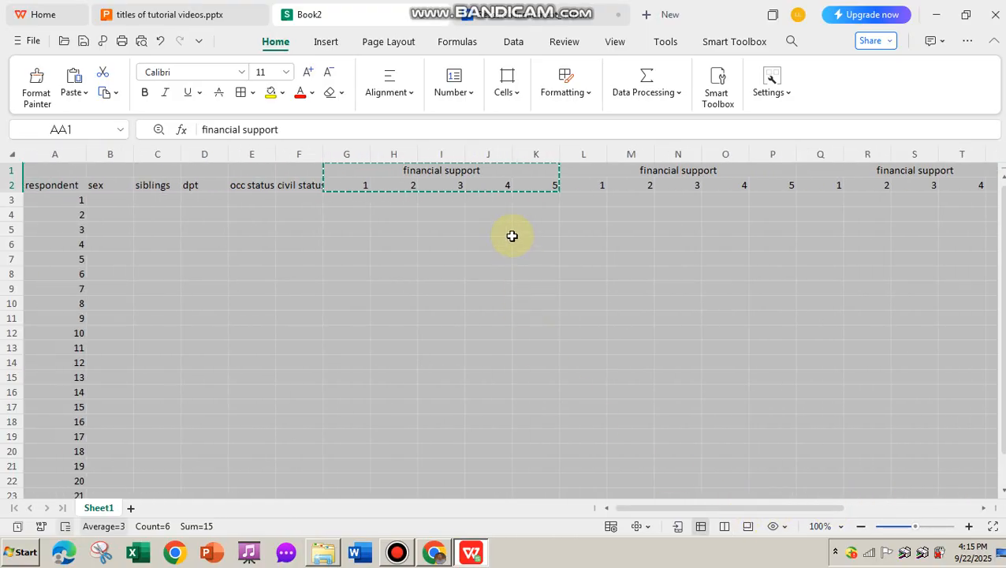
pyautogui.click(484, 171)
pyautogui.click(528, 16)
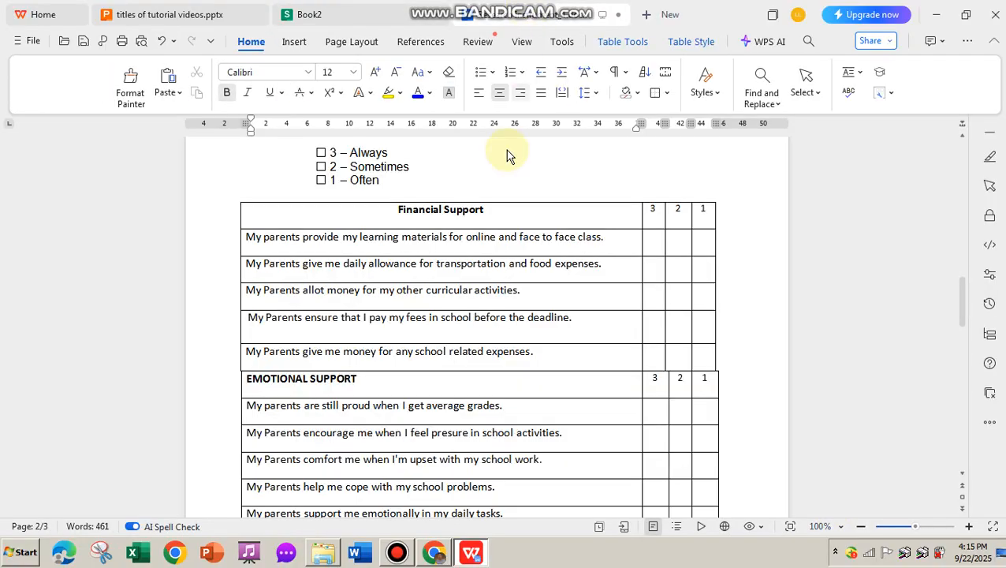
pyautogui.click(386, 13)
pyautogui.click(672, 183)
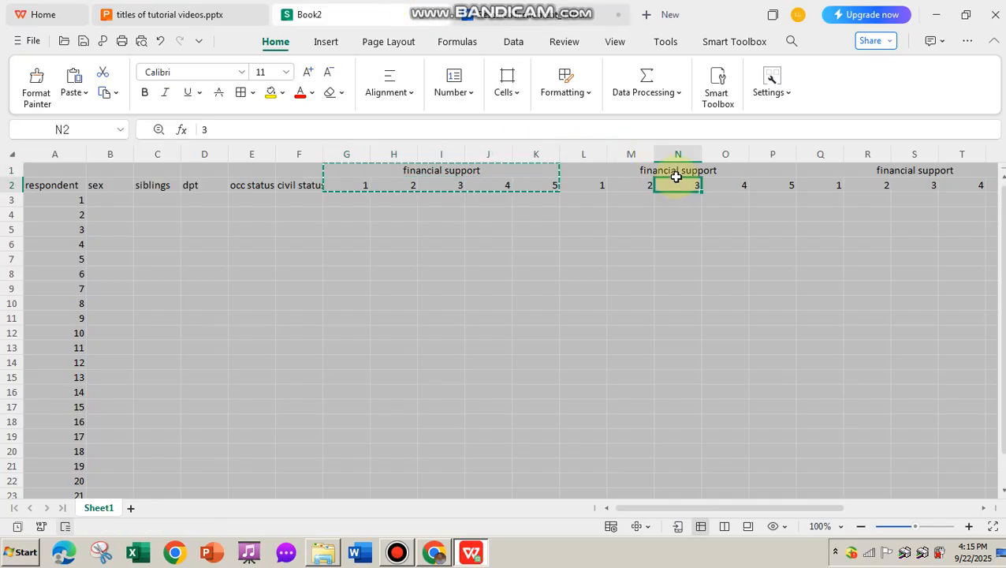
pyautogui.click(655, 171)
pyautogui.write('e')
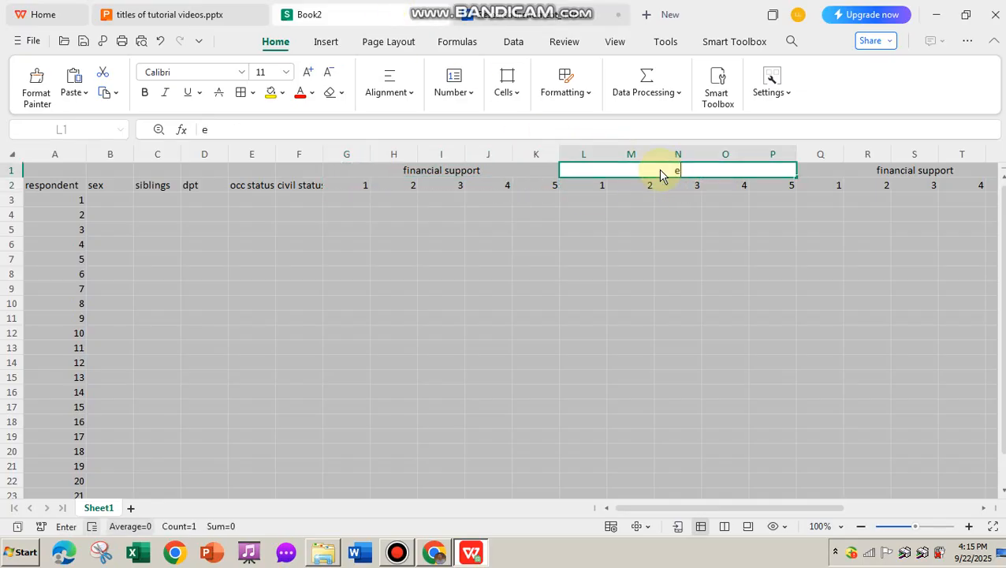
pyautogui.write('motional')
pyautogui.press('Tab')
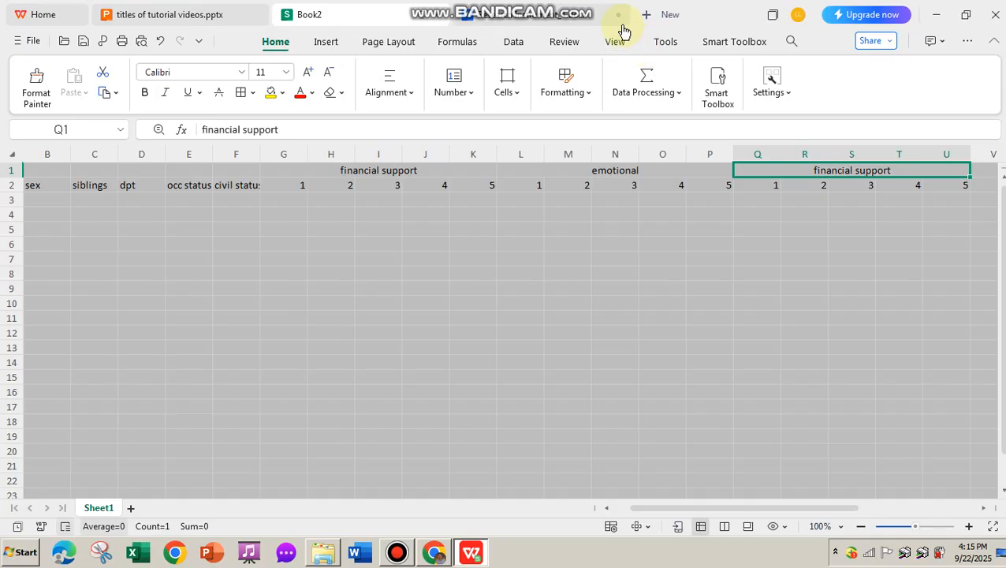
# Step: Look up the third support category in the questionnaire and change the merged heading at Q1 to "mental"
pyautogui.click(544, 15)
pyautogui.scroll(-3, 451, 390)
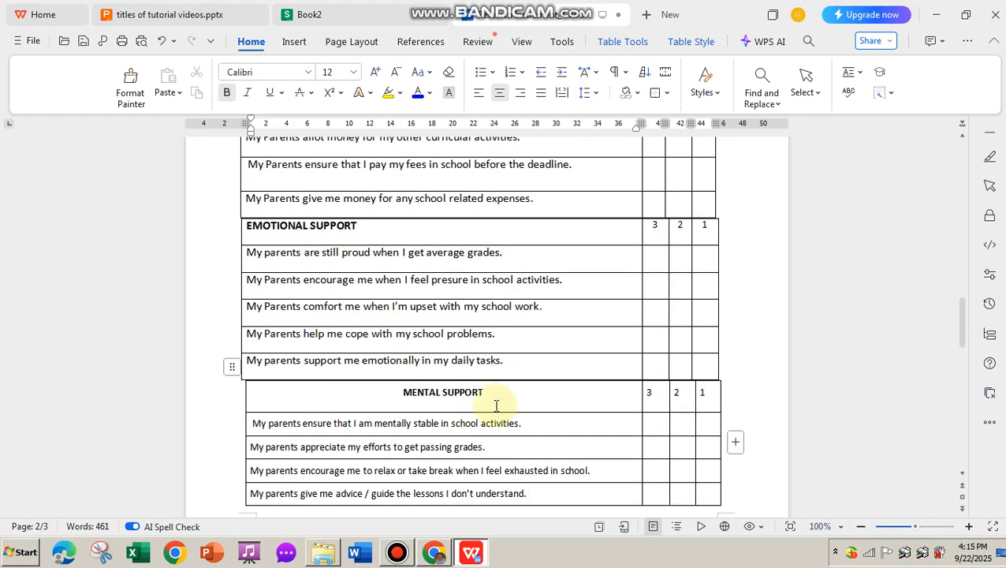
pyautogui.click(367, 18)
pyautogui.write('men')
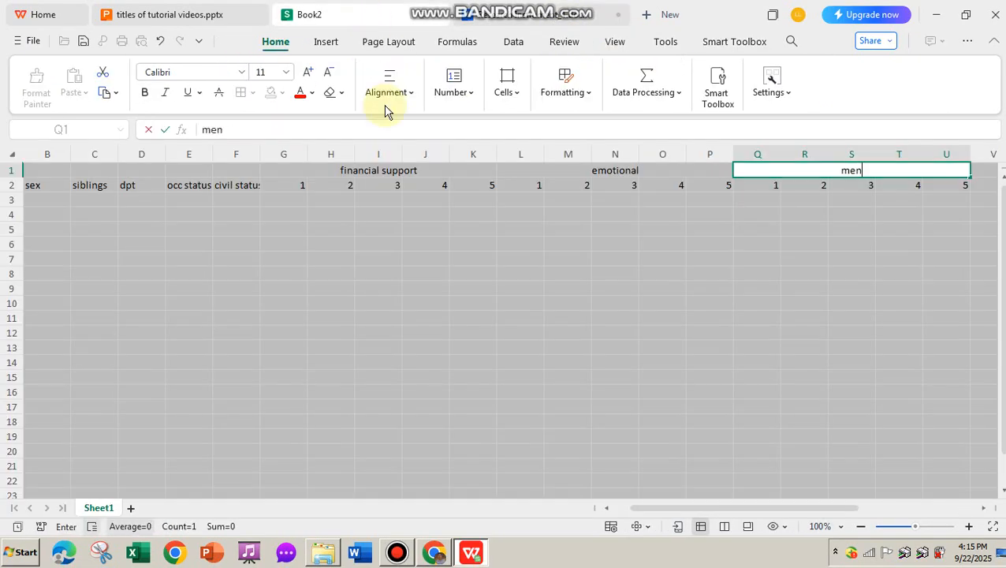
pyautogui.write('tal')
pyautogui.press('Tab')
# Step: Look up the remaining support categories in the questionnaire and change the merged heading at V1 to "social"
pyautogui.click(544, 14)
pyautogui.scroll(-3, 527, 390)
pyautogui.scroll(8, 527, 386)
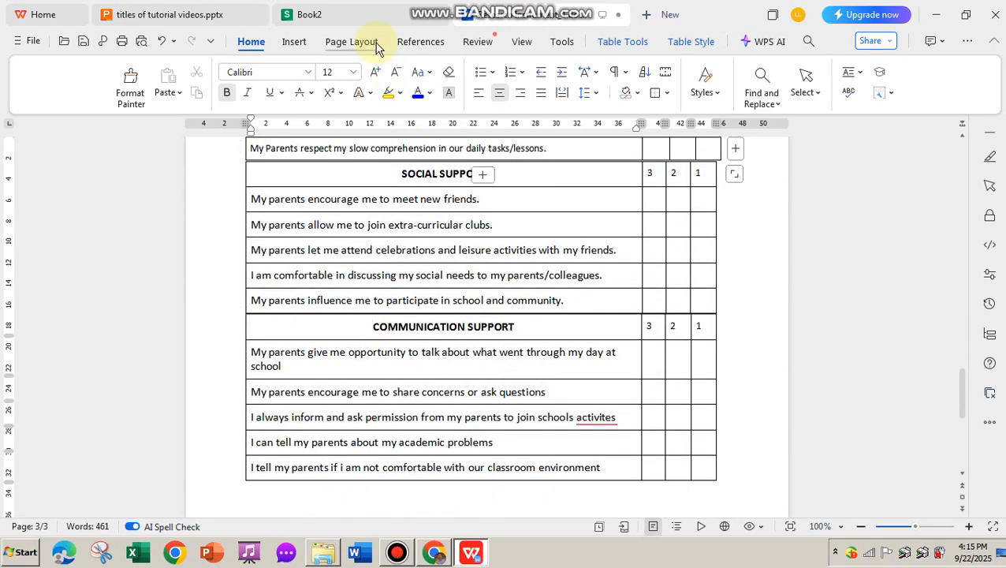
pyautogui.click(374, 22)
pyautogui.write('s')
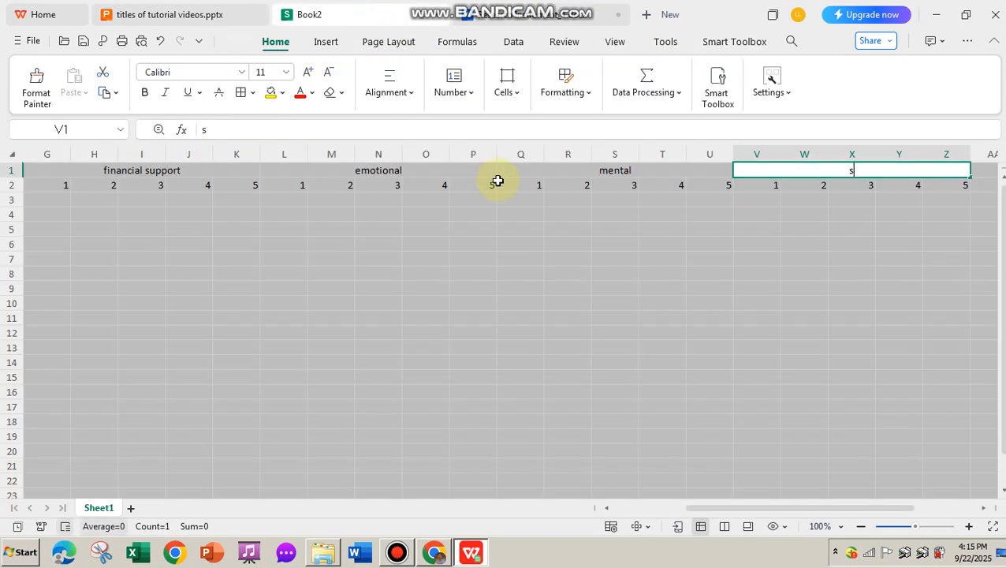
pyautogui.write('ocial')
pyautogui.press('Tab')
# Step: Change the merged heading at AA1 to "communication" and check it against the questionnaire's last support table
pyautogui.write('c')
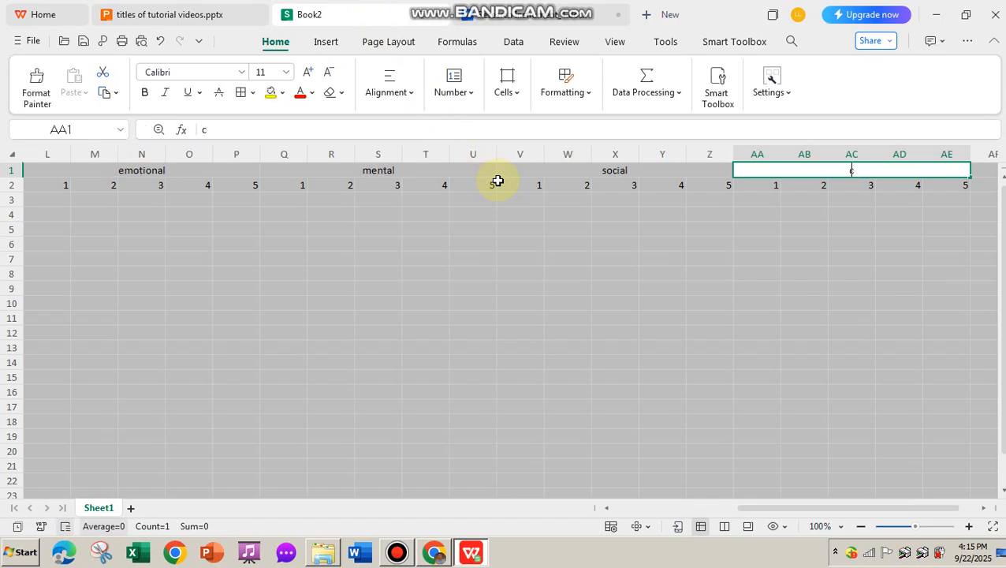
pyautogui.write('ommunication')
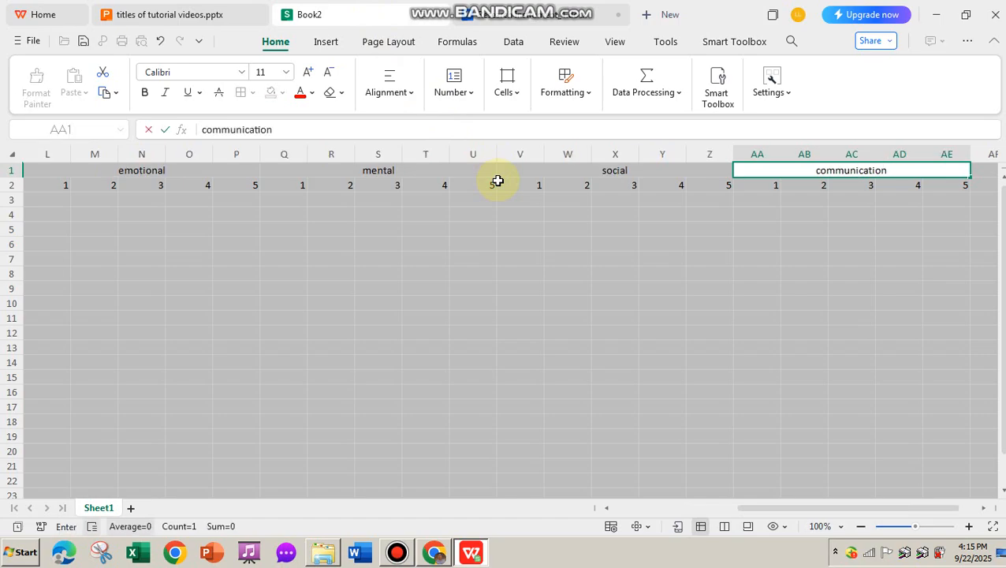
pyautogui.click(566, 16)
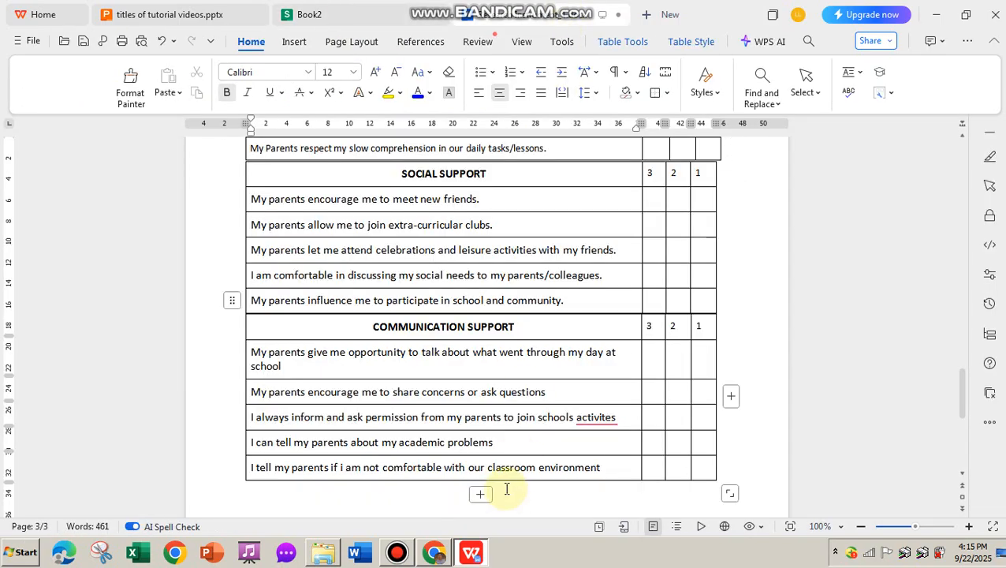
pyautogui.click(378, 14)
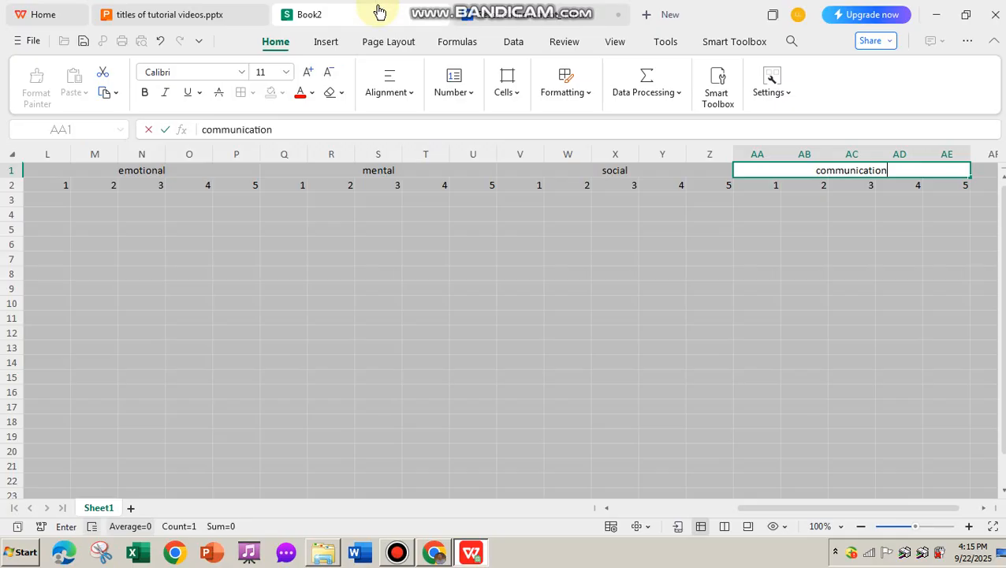
pyautogui.click(852, 205)
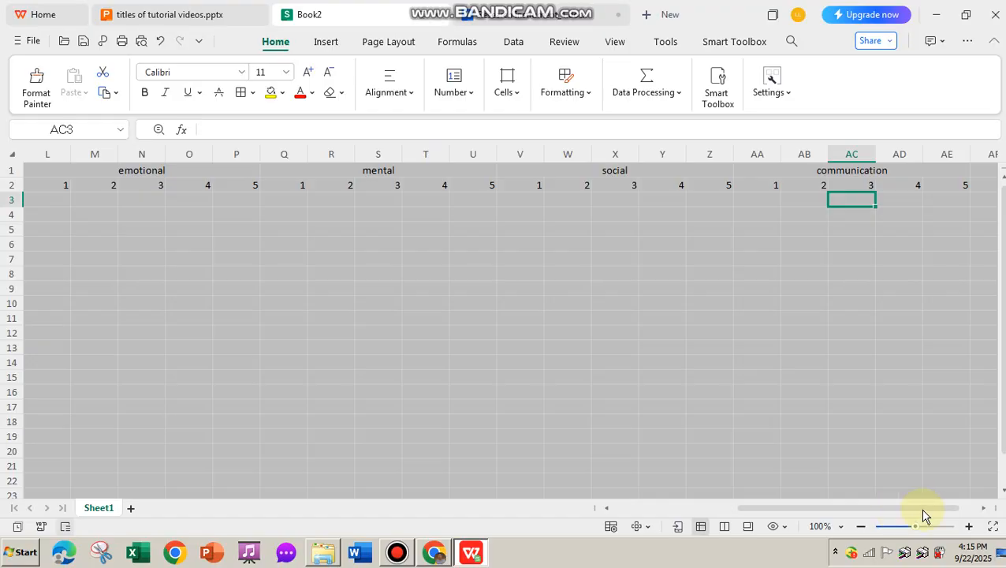
# Step: In the questionnaire's Sex item, add the code (1) after Female and (2) after Male
pyautogui.moveTo(939, 509); pyautogui.dragTo(916, 519)
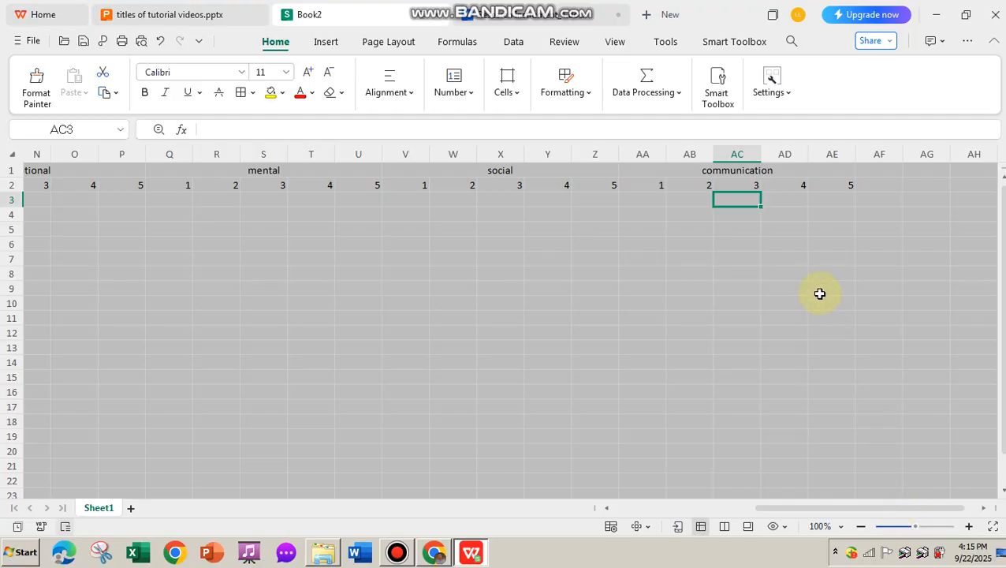
pyautogui.moveTo(868, 498); pyautogui.dragTo(691, 512)
pyautogui.click(121, 200)
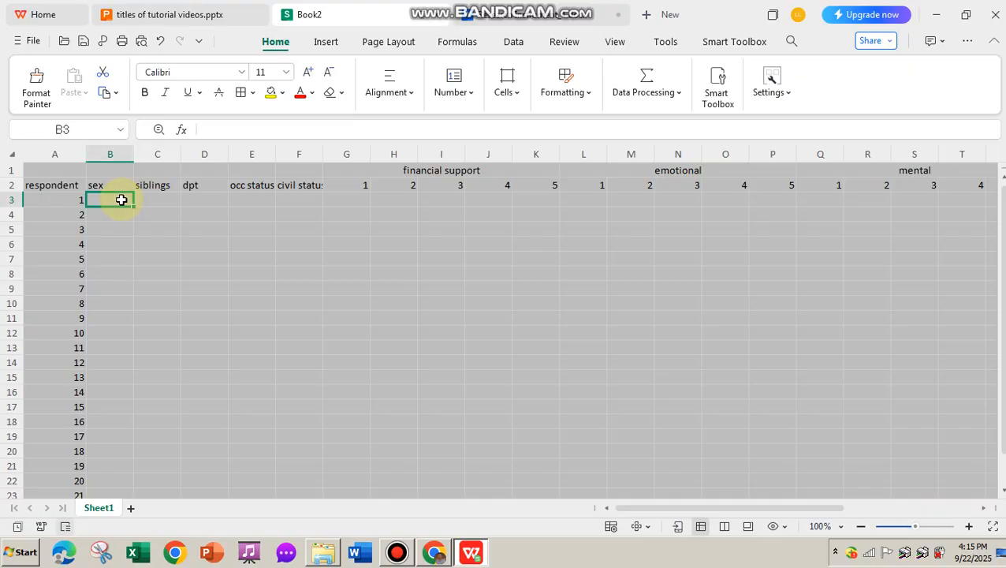
pyautogui.click(497, 17)
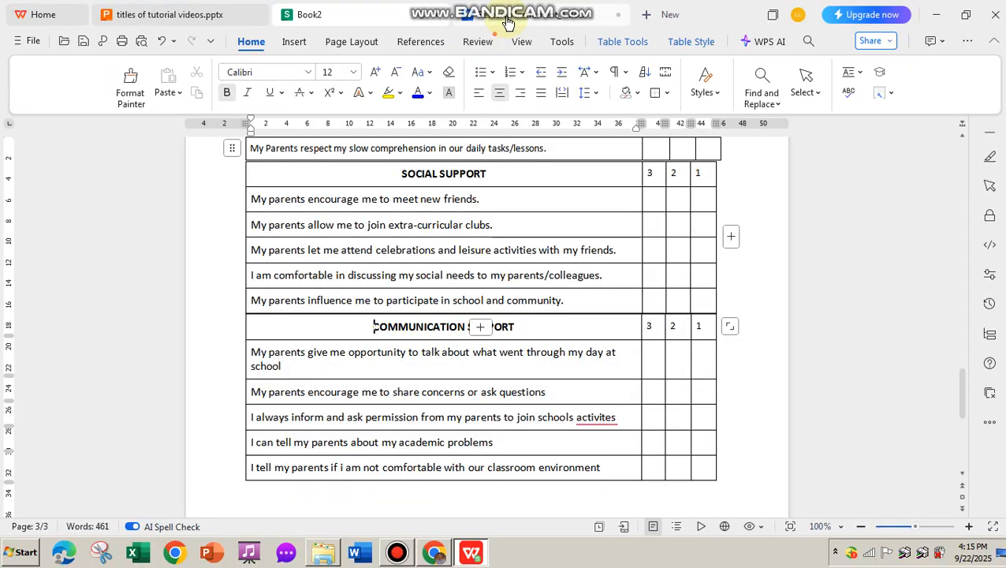
pyautogui.scroll(5, 571, 216)
pyautogui.moveTo(964, 371); pyautogui.dragTo(959, 139)
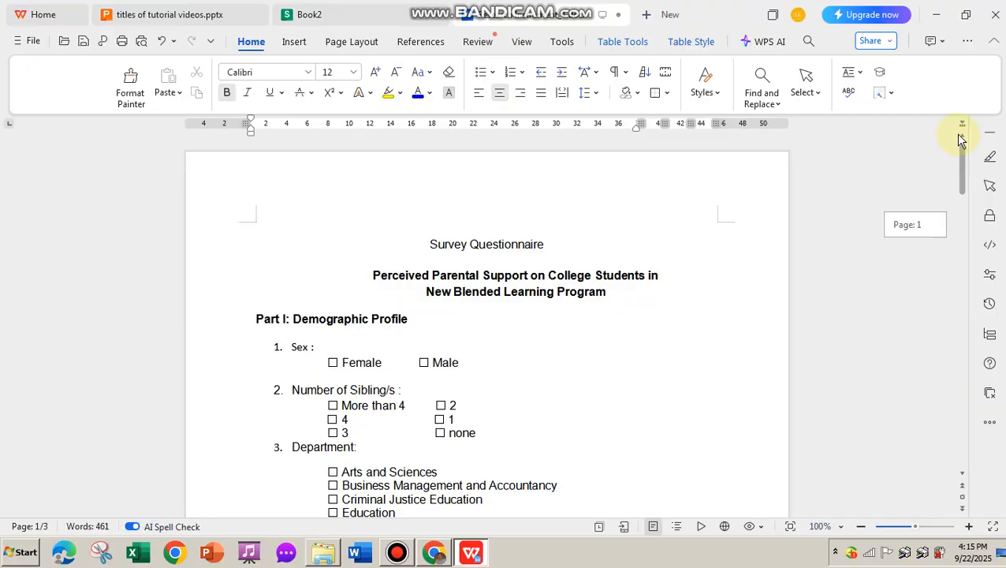
pyautogui.click(388, 363)
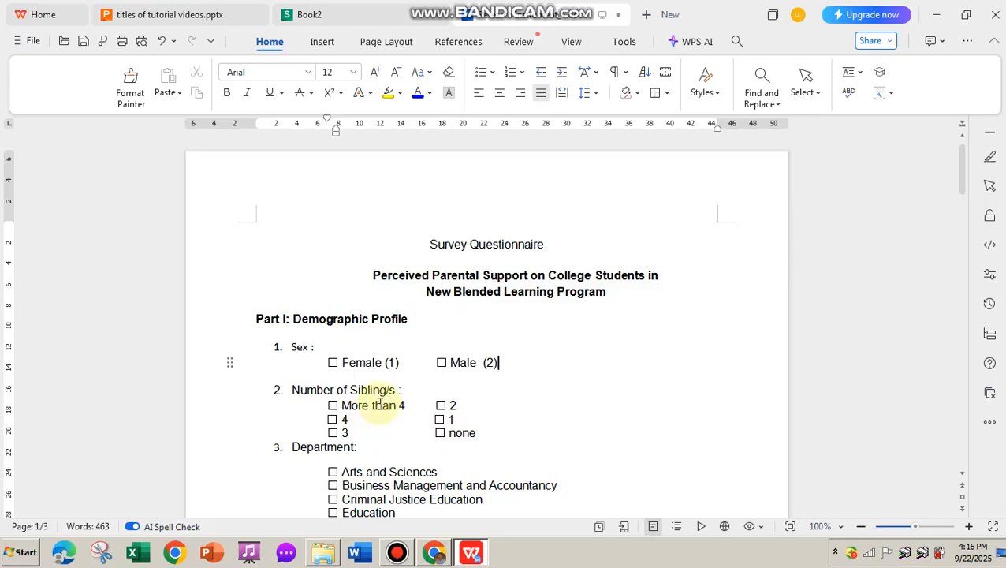
# Step: Code the Number of Sibling/s options in the questionnaire: 0 for none, 1 to 4 matching their numbers, and 5 for More than 4
pyautogui.click(431, 433)
pyautogui.click(429, 419)
pyautogui.press('Up')
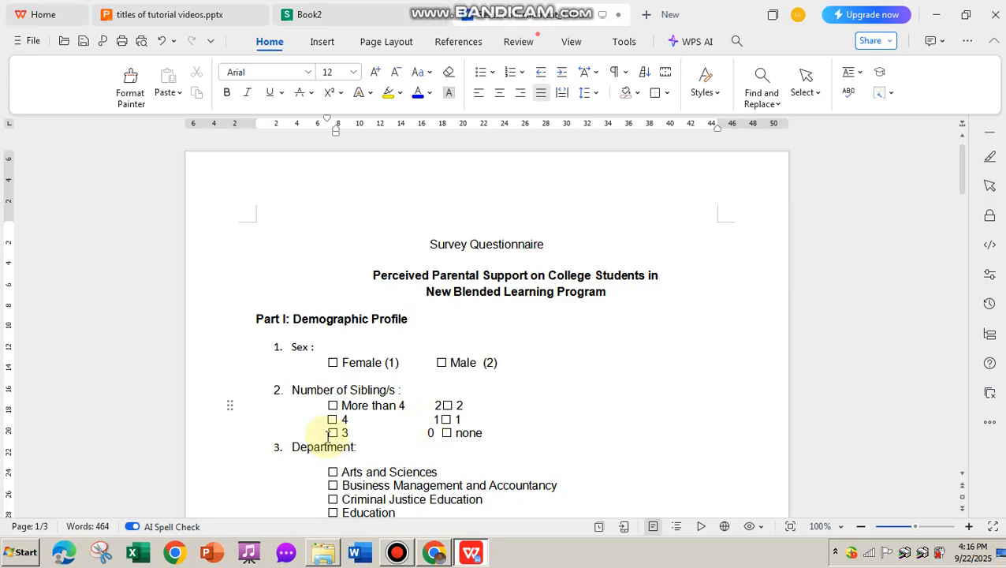
pyautogui.write('3')
pyautogui.press('Up')
pyautogui.write('4')
pyautogui.press('Up')
pyautogui.write('5')
# Step: Number the questionnaire's Department options from 1 for Arts and Sciences through 5 for IT and Engineering, placing each code after its option
pyautogui.scroll(-2, 382, 412)
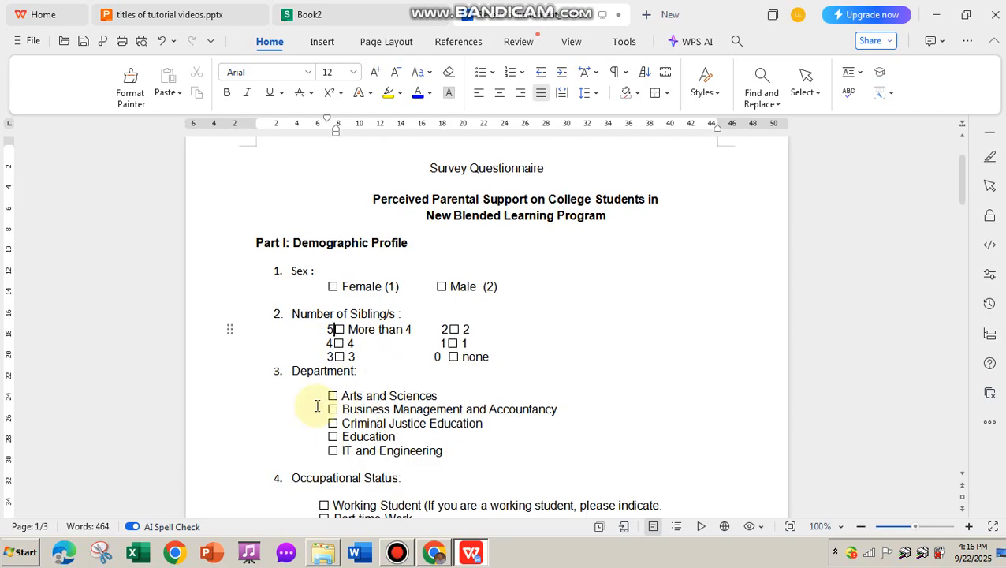
pyautogui.click(446, 396)
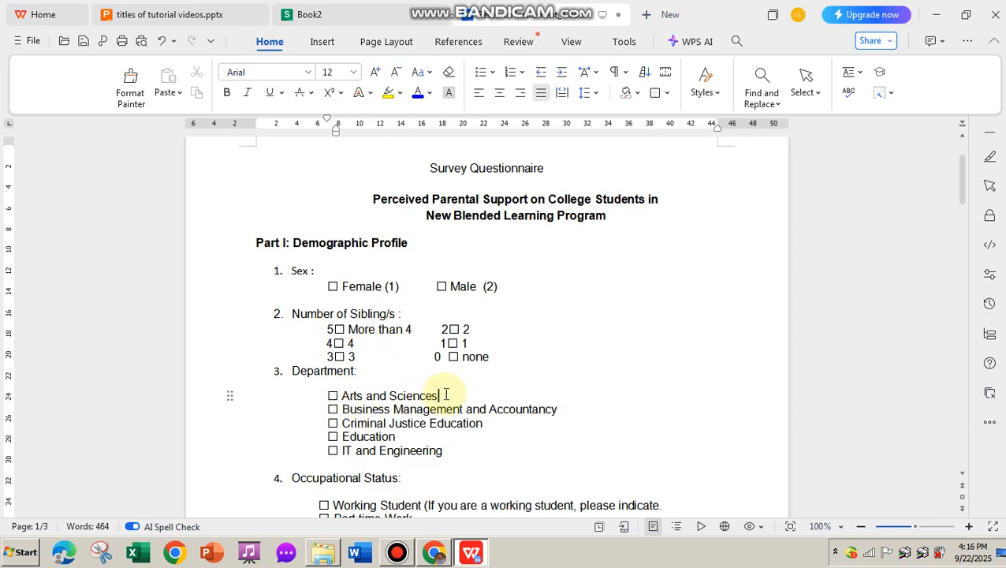
pyautogui.write('1')
pyautogui.click(577, 411)
pyautogui.click(515, 417)
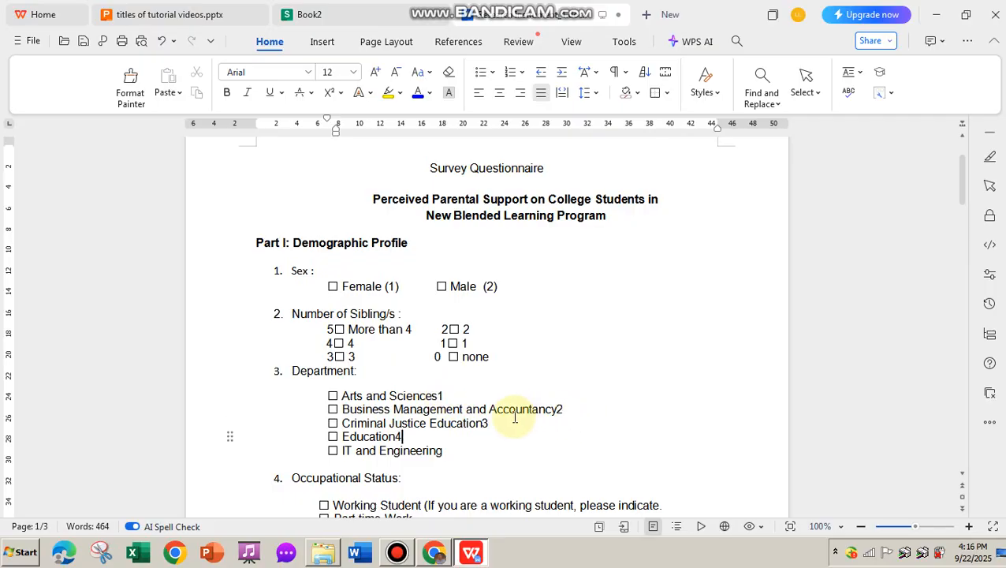
pyautogui.click(487, 458)
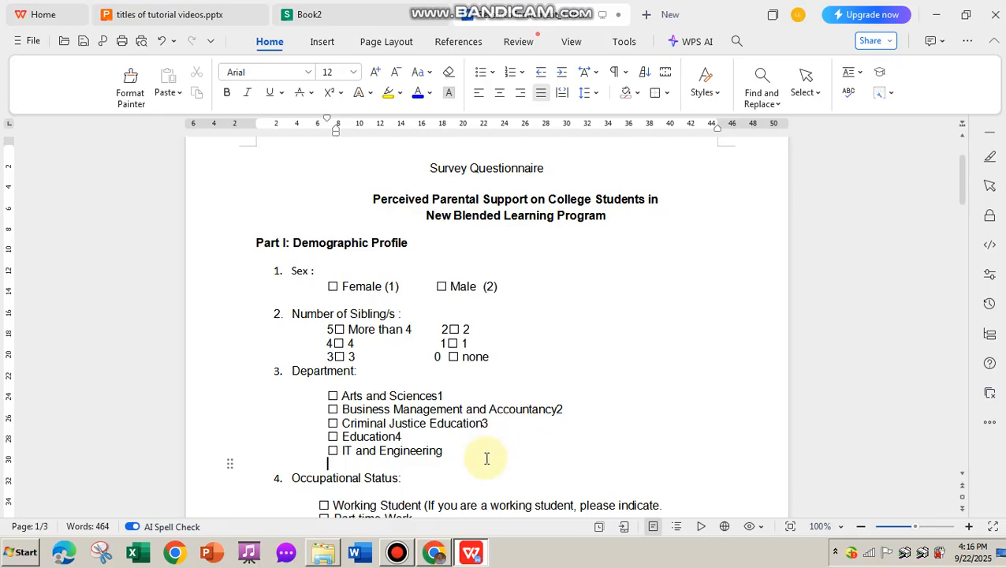
pyautogui.write('5')
# Step: Code the Occupational Status options before their checkboxes: 1 for Working Student, 2 for Part-time Work and 3 for Full-time Student
pyautogui.scroll(-2, 525, 465)
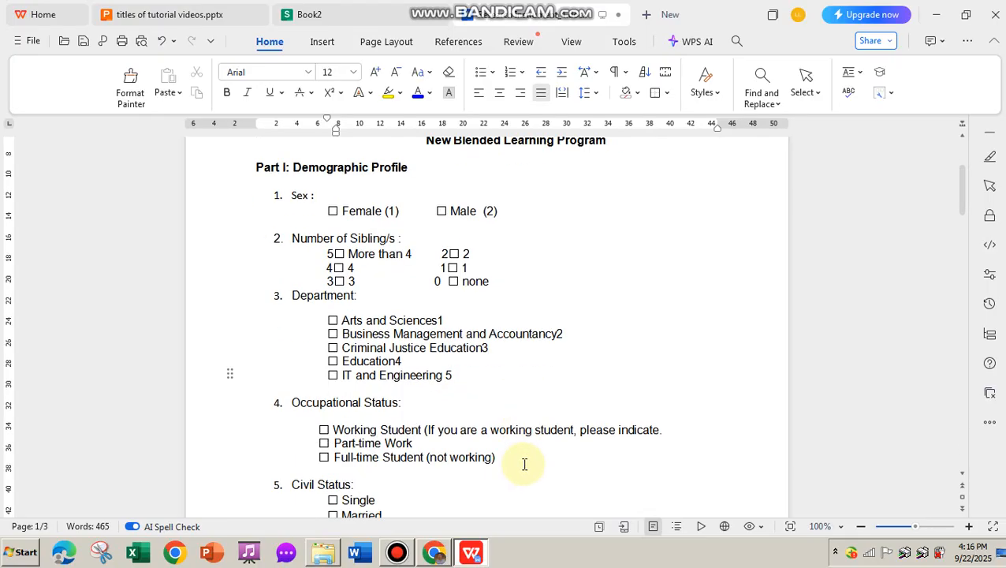
pyautogui.scroll(-2, 521, 463)
pyautogui.click(313, 355)
pyautogui.write('1')
pyautogui.write('2')
pyautogui.press('Down')
pyautogui.write('3')
# Step: Code the Civil Status options before their checkboxes: 1 for Single and 2 for Married
pyautogui.click(327, 423)
pyautogui.write('1')
pyautogui.press('Down')
pyautogui.press('Down')
pyautogui.press('Up')
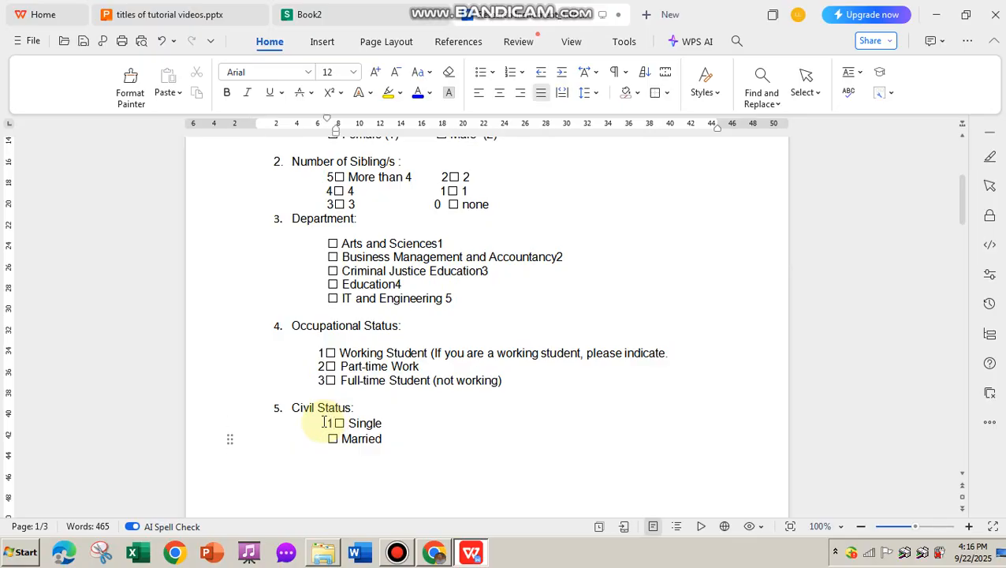
pyautogui.write('2')
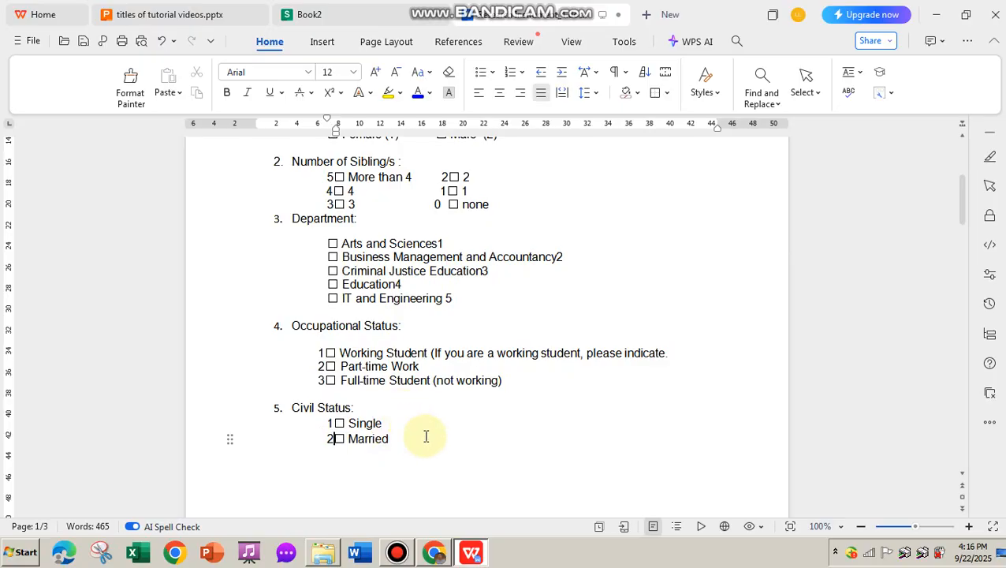
# Step: In the Book2 spreadsheet, enter respondent 1's sex as 1 in B3 and siblings as 0 in C3, checking the code in the questionnaire
pyautogui.scroll(4, 430, 438)
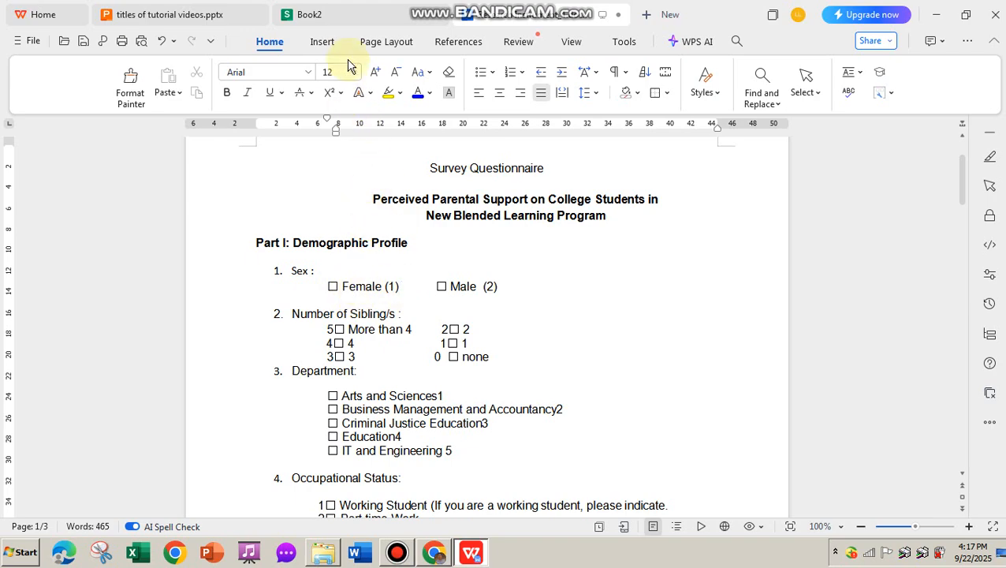
pyautogui.click(351, 15)
pyautogui.write('1')
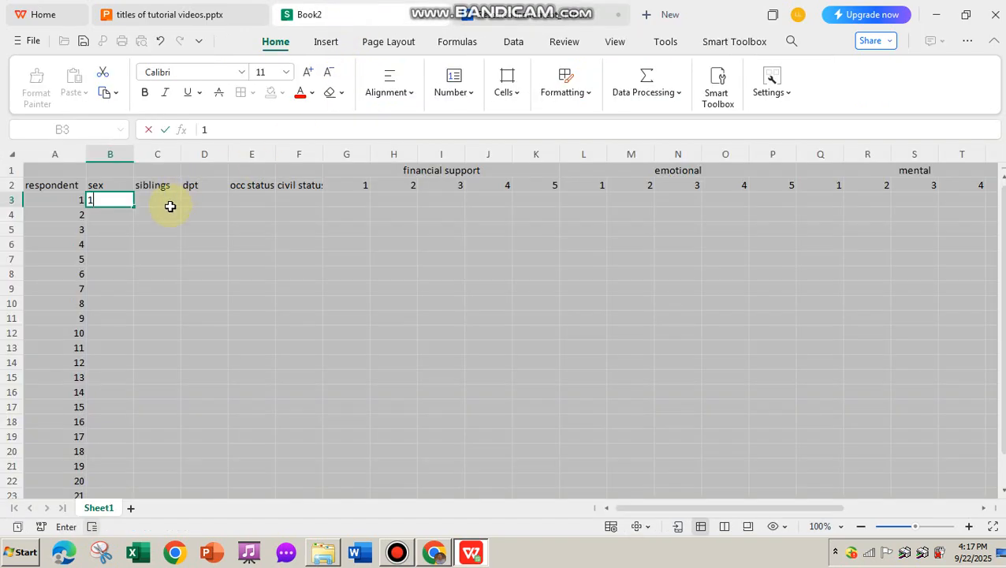
pyautogui.press('Tab')
pyautogui.click(485, 14)
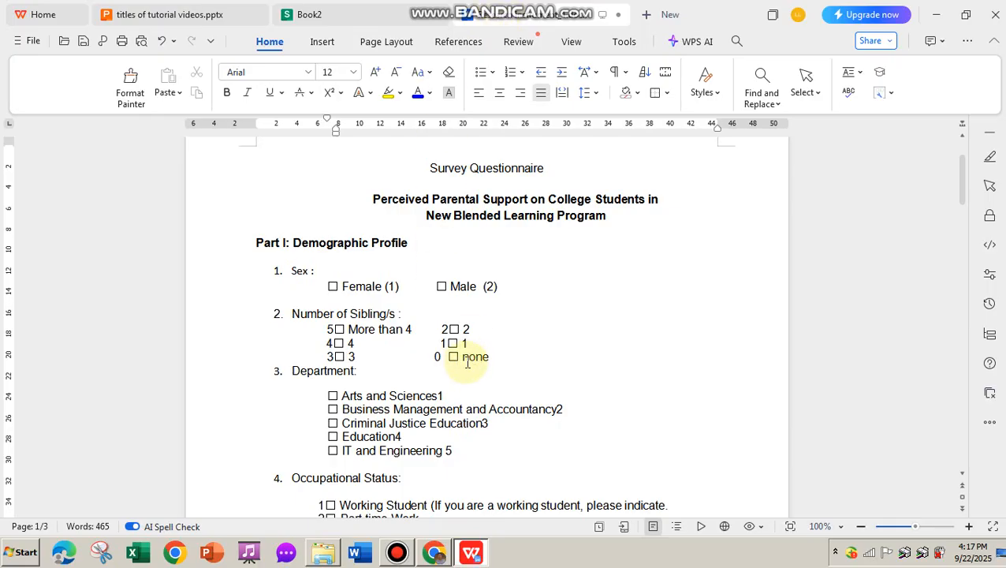
pyautogui.click(379, 15)
pyautogui.write('0')
pyautogui.press('Tab')
# Step: Look up the codes in the questionnaire and enter respondent 1's department as 4 in D3 and occupational status as 3 in E3
pyautogui.click(489, 14)
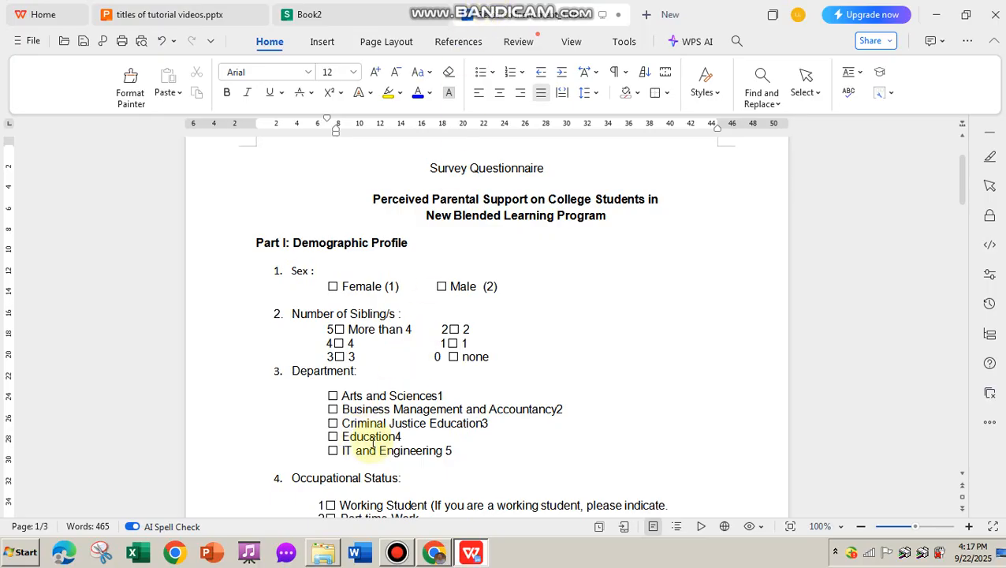
pyautogui.click(351, 17)
pyautogui.write('4')
pyautogui.press('Tab')
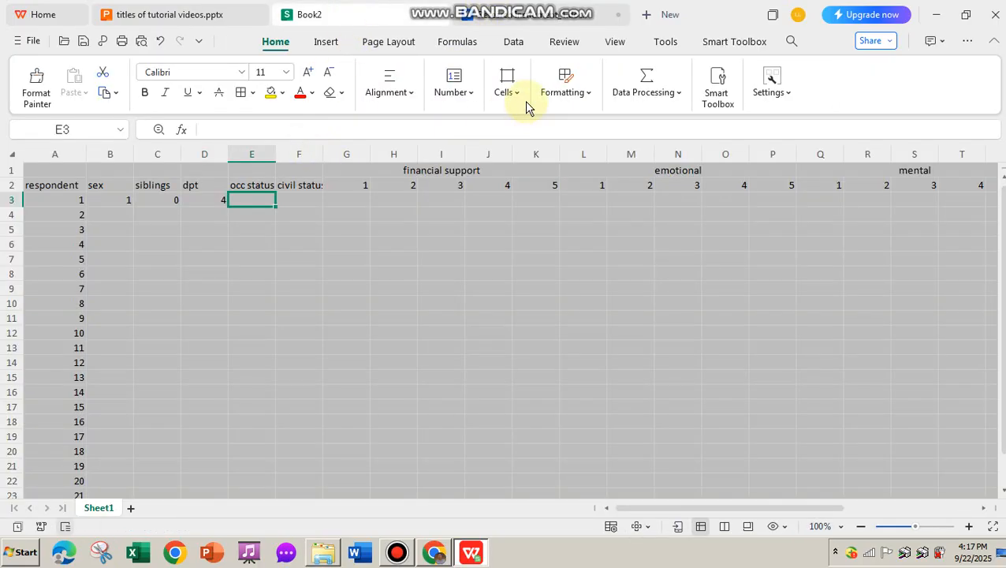
pyautogui.click(489, 15)
pyautogui.scroll(-3, 497, 241)
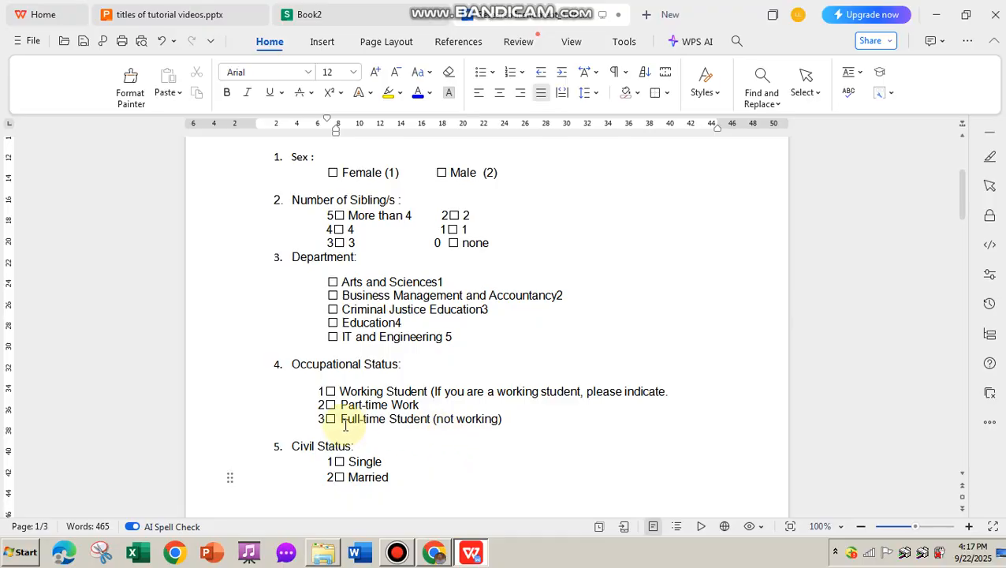
pyautogui.click(386, 15)
pyautogui.write('3')
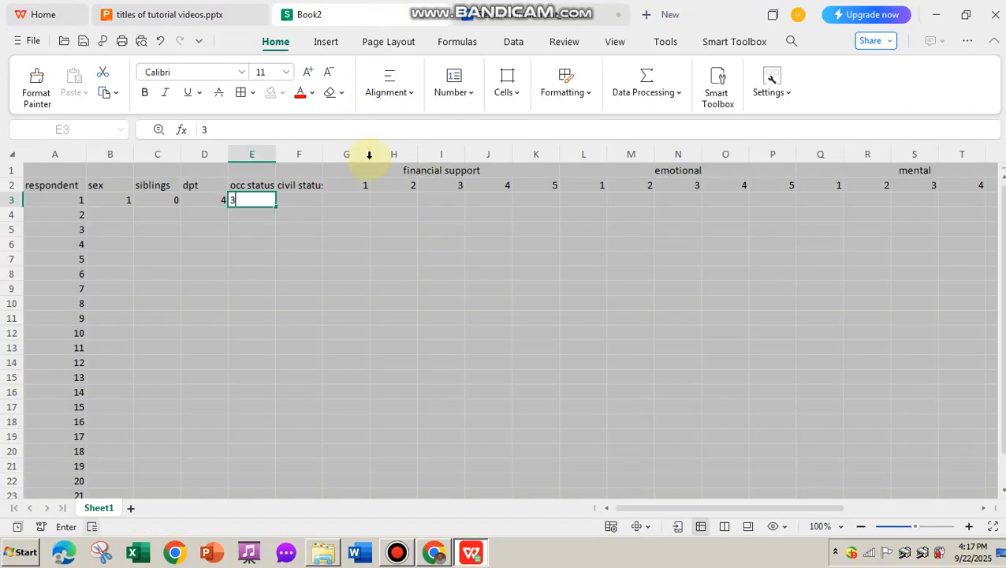
pyautogui.press('Tab')
# Step: Check the Civil Status codes in the questionnaire and enter 1 for respondent 1 in F3
pyautogui.click(512, 14)
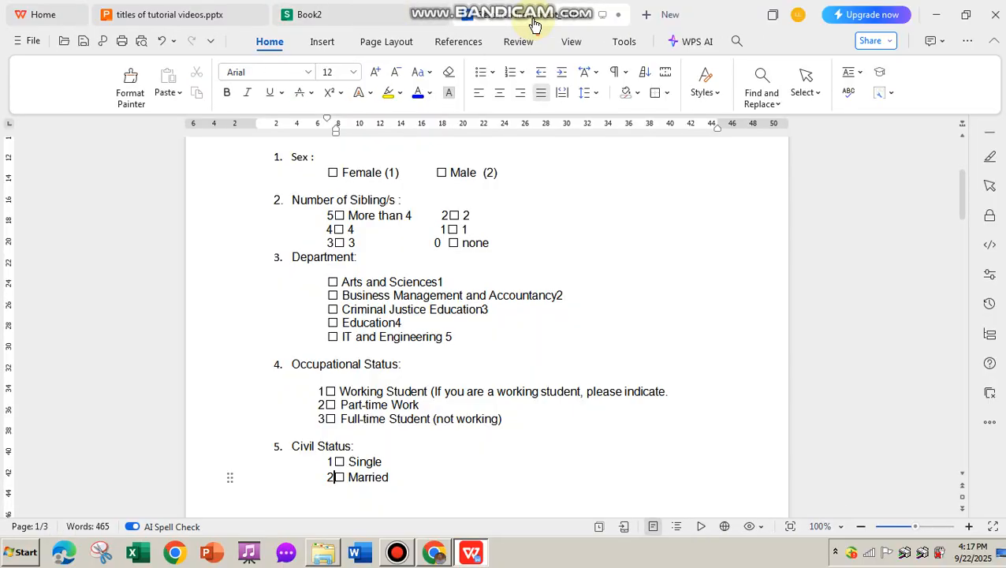
pyautogui.click(344, 17)
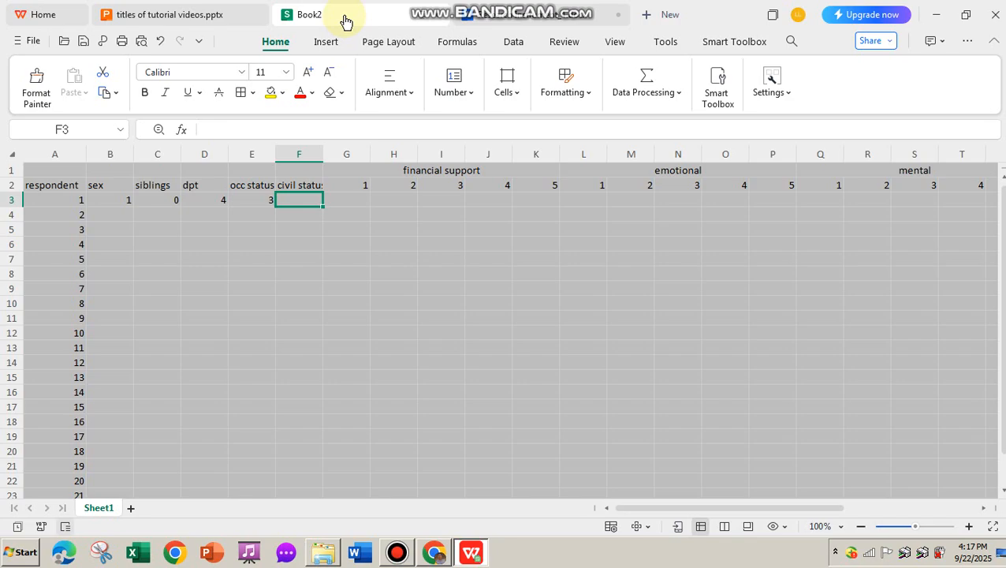
pyautogui.write('1')
pyautogui.press('Tab')
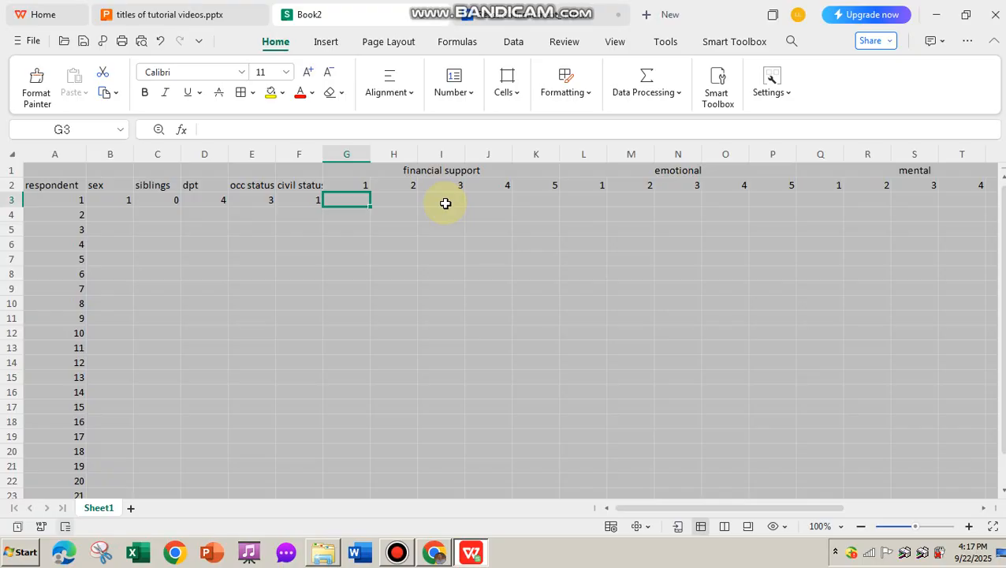
# Step: In the questionnaire's Financial Support table, mark sample answers with "/" under 3 for the first three statements and under 2 for the last two
pyautogui.click(530, 16)
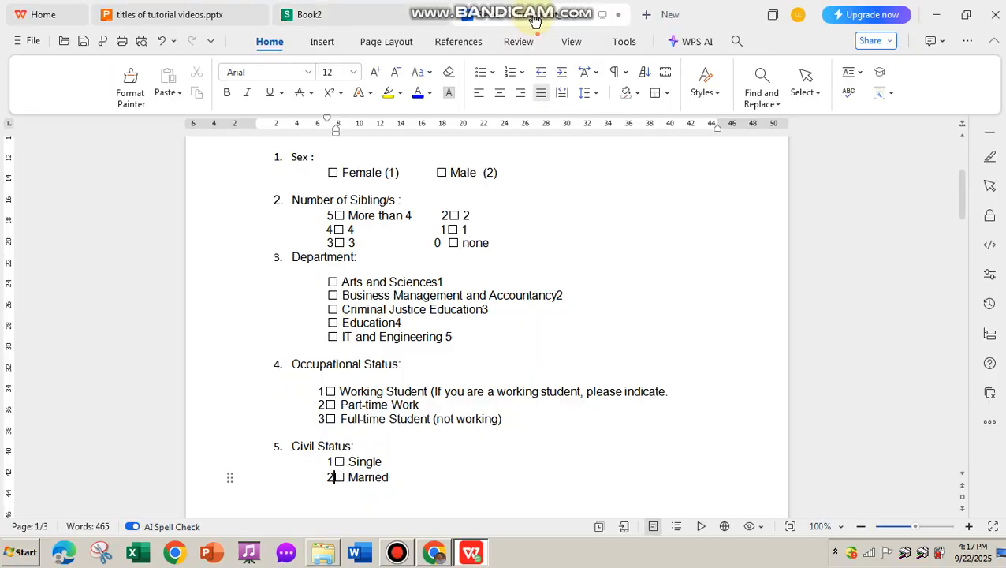
pyautogui.scroll(-12, 555, 310)
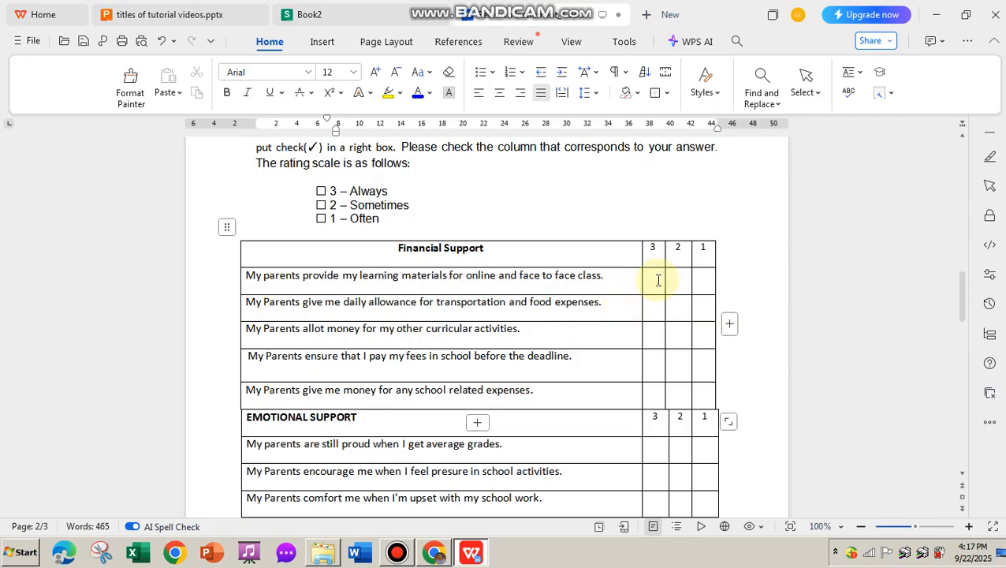
pyautogui.click(658, 280)
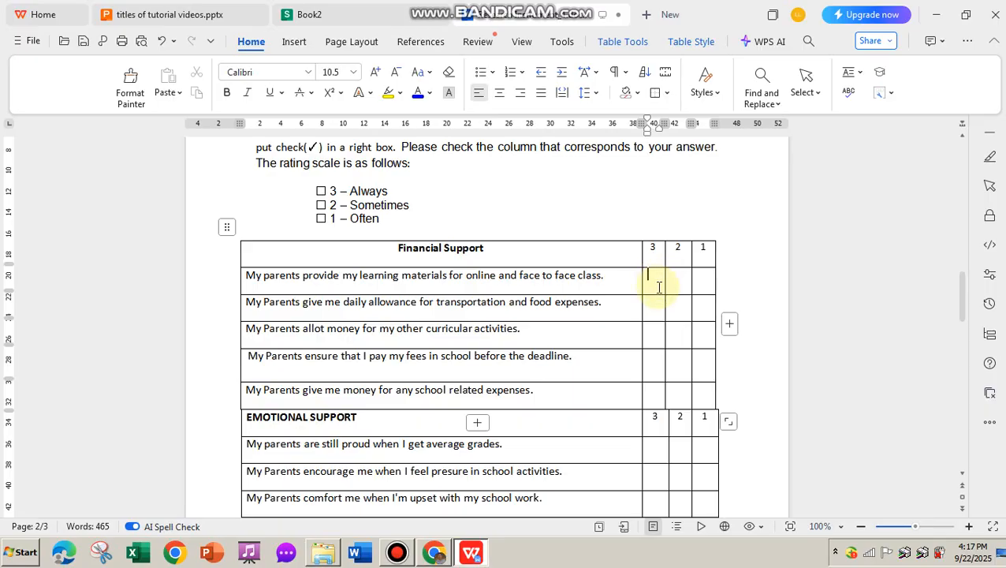
pyautogui.write('/')
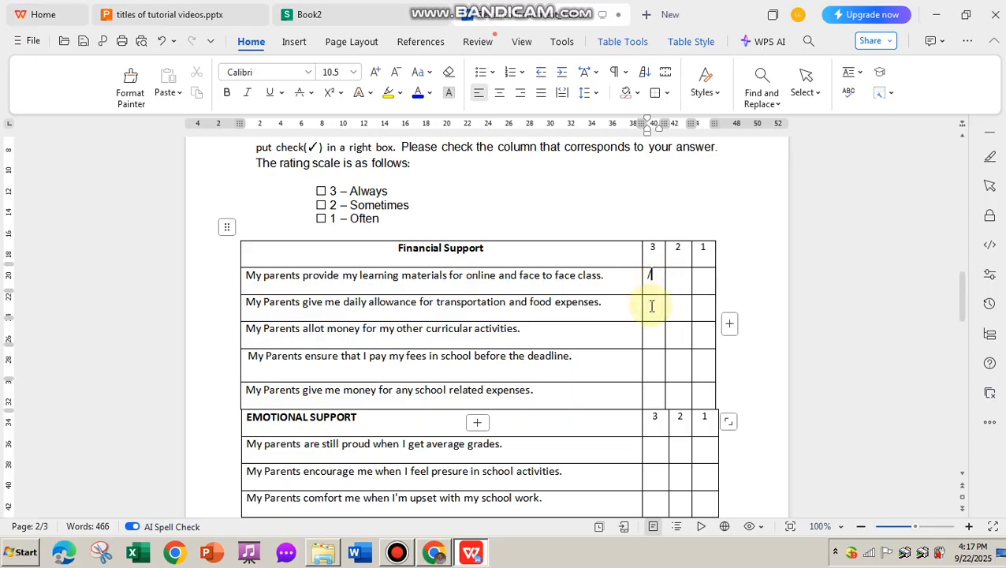
pyautogui.click(654, 311)
pyautogui.write('/')
pyautogui.click(649, 339)
pyautogui.write('/')
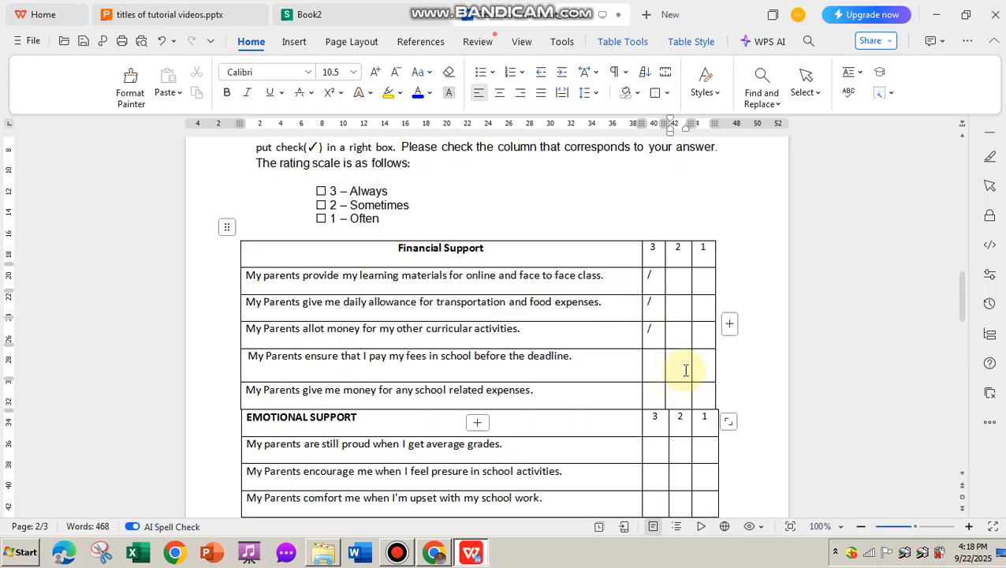
pyautogui.write('/')
pyautogui.click(672, 391)
pyautogui.write('/')
# Step: Mark all five Emotional Support statements with "/" under rating 3
pyautogui.scroll(-3, 668, 377)
pyautogui.click(655, 339)
pyautogui.write('/')
pyautogui.click(654, 362)
pyautogui.write('/')
pyautogui.click(654, 389)
pyautogui.write('/')
pyautogui.click(652, 411)
pyautogui.write('/')
pyautogui.click(650, 435)
pyautogui.write('/')
# Step: Mark all five Mental Support statements with "/" under rating 3, including the one continued on the next page
pyautogui.scroll(-3, 662, 410)
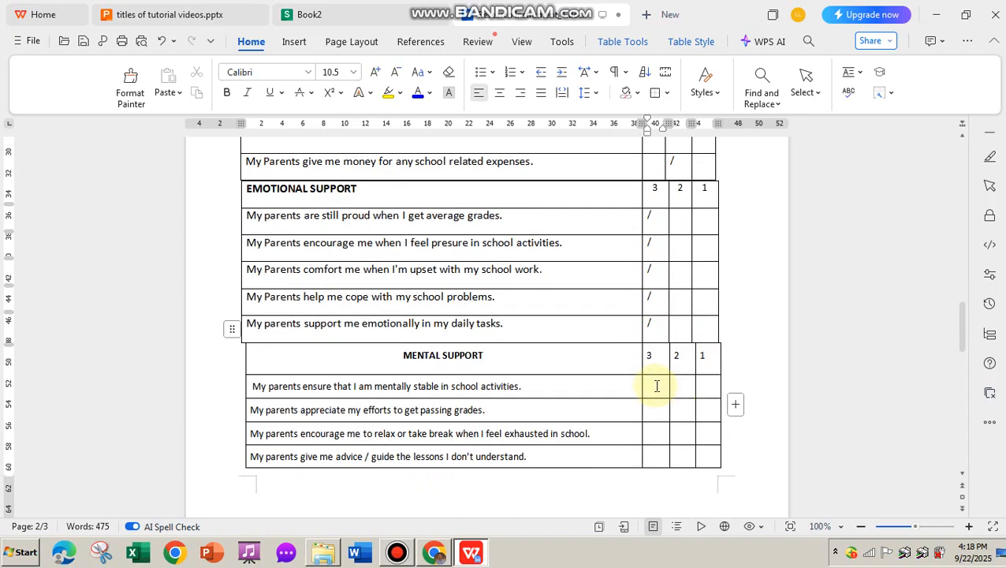
pyautogui.click(656, 383)
pyautogui.write('/')
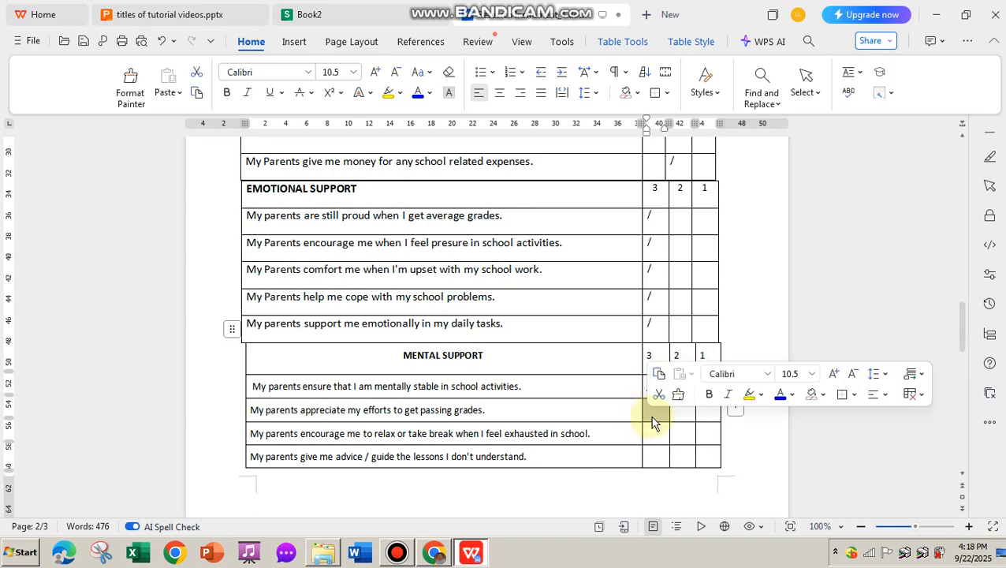
pyautogui.click(651, 418)
pyautogui.write('/')
pyautogui.scroll(-3, 662, 359)
pyautogui.click(651, 319)
pyautogui.write('/')
pyautogui.click(644, 349)
pyautogui.write('/')
pyautogui.scroll(-3, 655, 348)
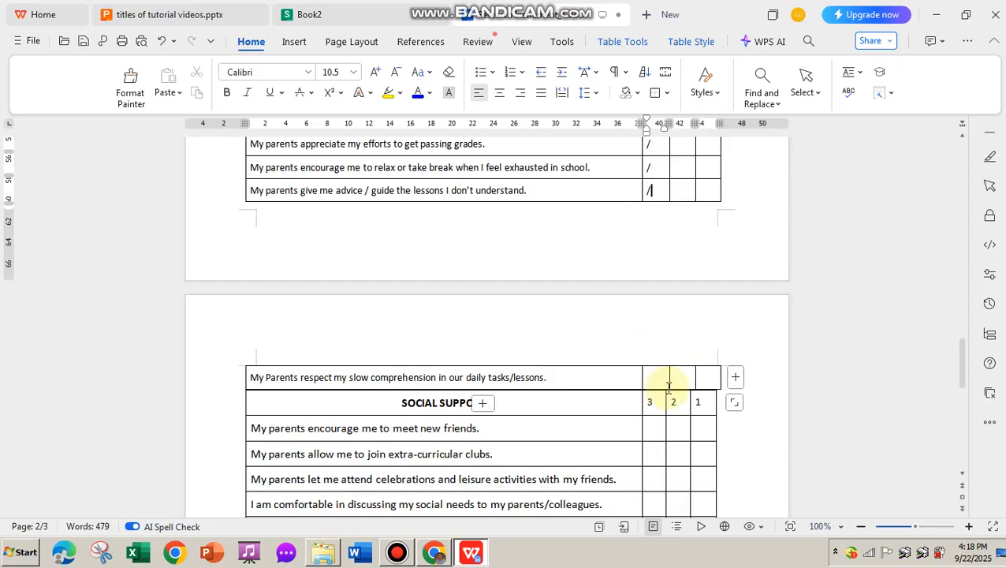
pyautogui.click(664, 379)
pyautogui.write('/')
# Step: Mark all five Social Support statements with "/" under rating 3
pyautogui.scroll(-3, 671, 355)
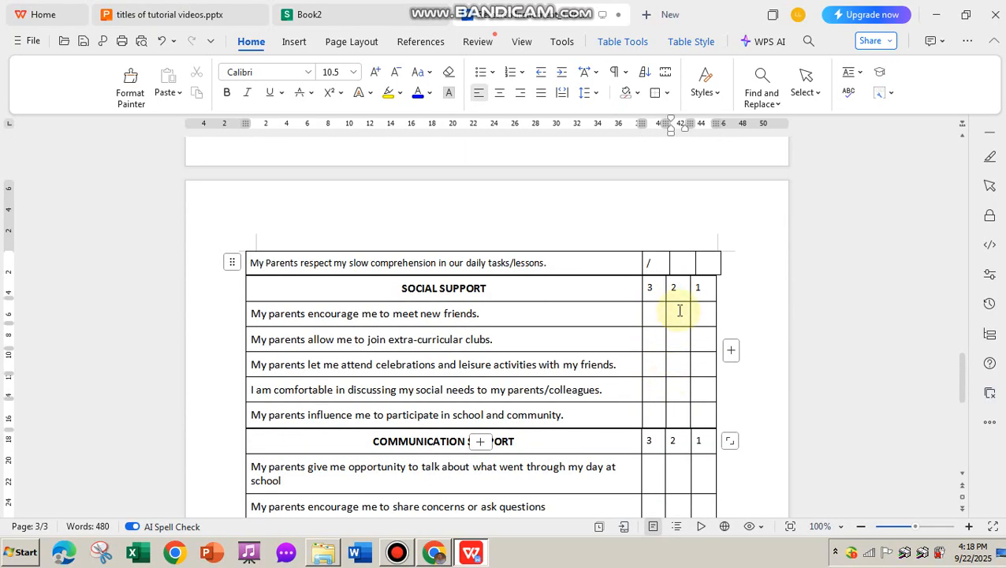
pyautogui.click(649, 316)
pyautogui.write('/')
pyautogui.click(649, 338)
pyautogui.write('/')
pyautogui.click(655, 369)
pyautogui.write('/')
pyautogui.click(654, 388)
pyautogui.write('/')
pyautogui.click(654, 413)
pyautogui.write('/')
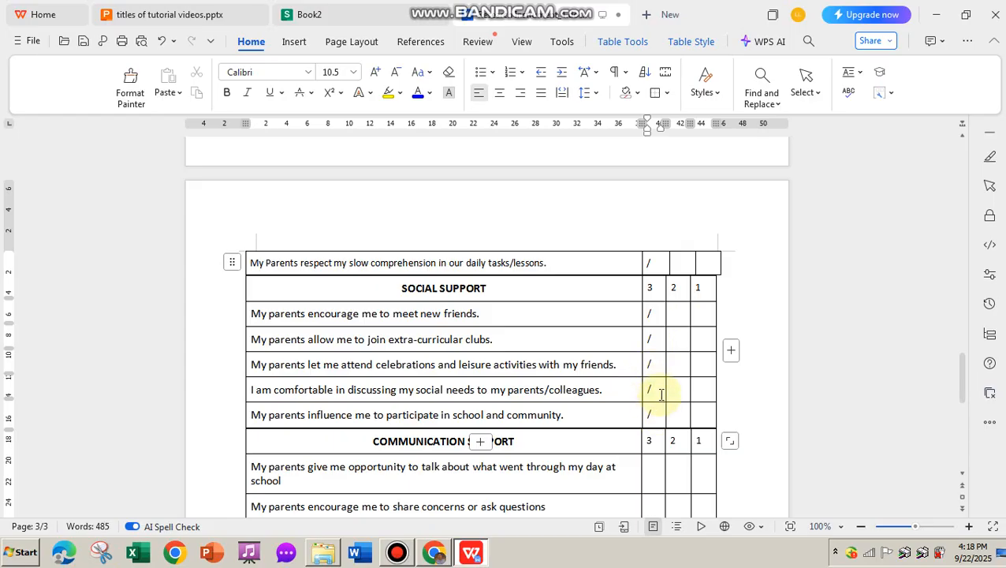
# Step: Mark the Communication Support statements with "/", under rating 2 for the first three and rating 3 for the last two
pyautogui.scroll(-3, 665, 384)
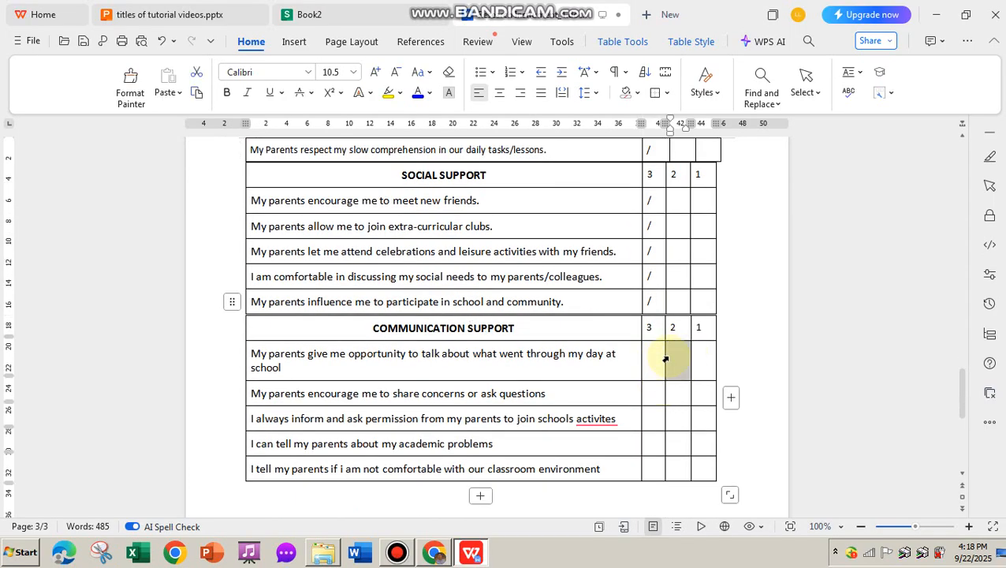
pyautogui.click(675, 371)
pyautogui.write('//')
pyautogui.click(674, 415)
pyautogui.write('/')
pyautogui.click(652, 443)
pyautogui.write('/')
pyautogui.click(655, 463)
pyautogui.write('/')
# Step: Check the first Financial Support answer in the questionnaire and enter 3 for respondent 1 in G3 of Book2
pyautogui.scroll(10, 679, 409)
pyautogui.scroll(4, 682, 408)
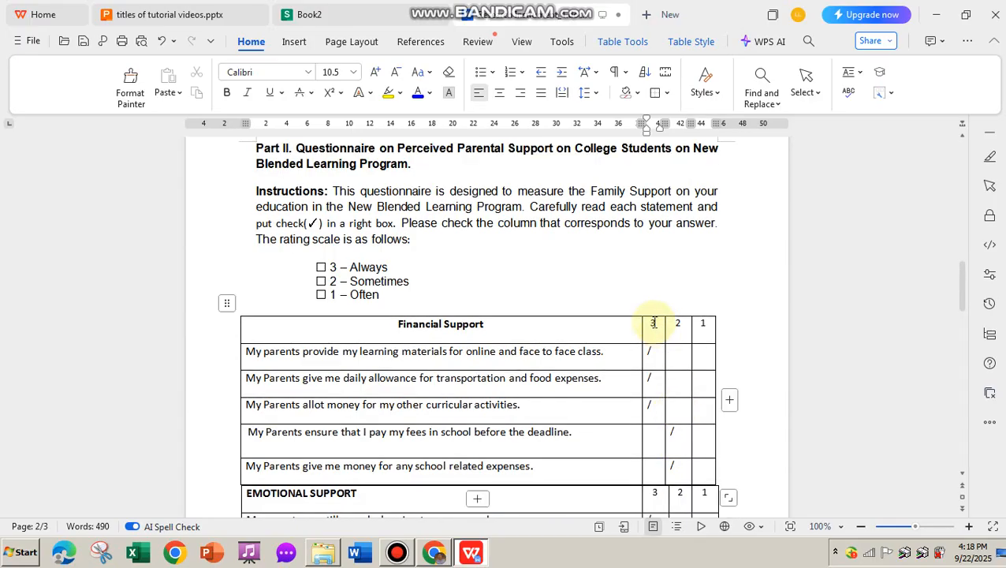
pyautogui.click(371, 16)
pyautogui.click(514, 14)
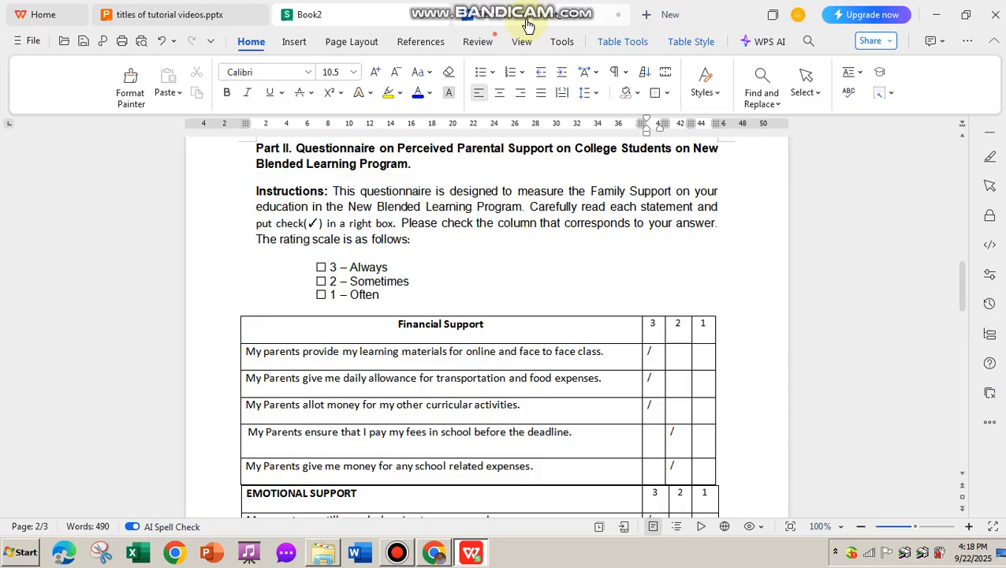
pyautogui.scroll(-1, 667, 359)
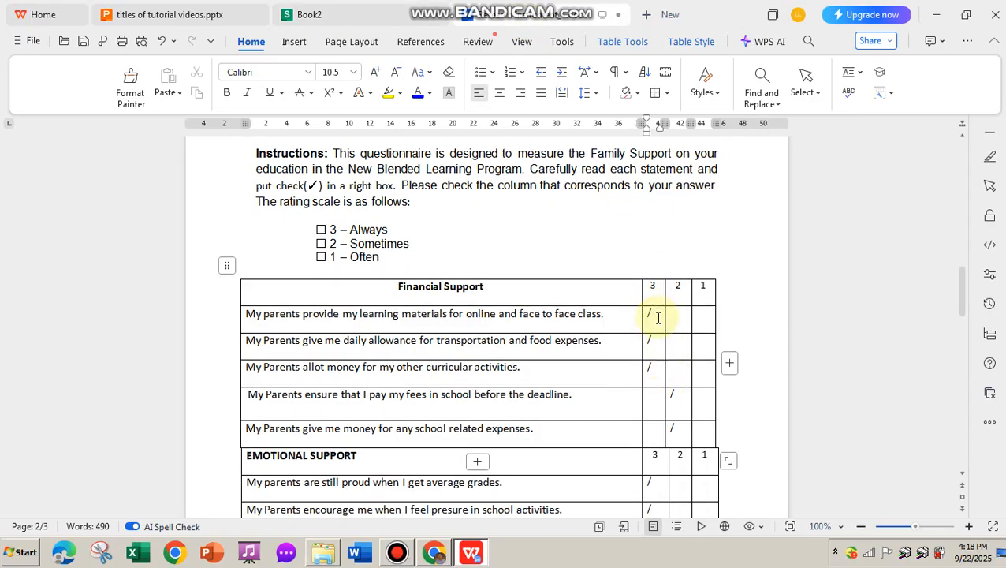
pyautogui.click(335, 14)
pyautogui.write('3')
pyautogui.press('Tab')
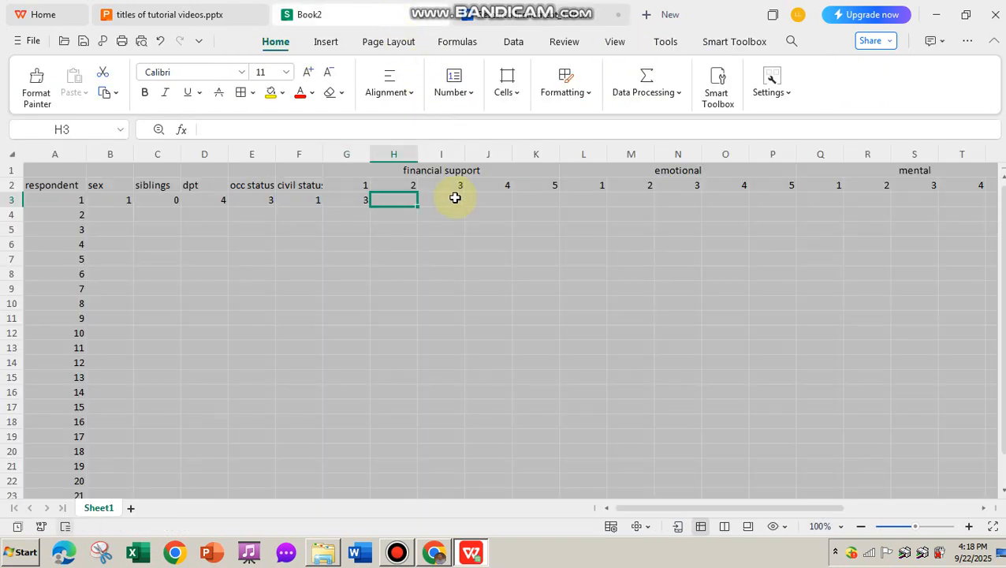
# Step: Check the second Financial Support answer in the questionnaire and enter 3 for respondent 1 in H3
pyautogui.click(515, 14)
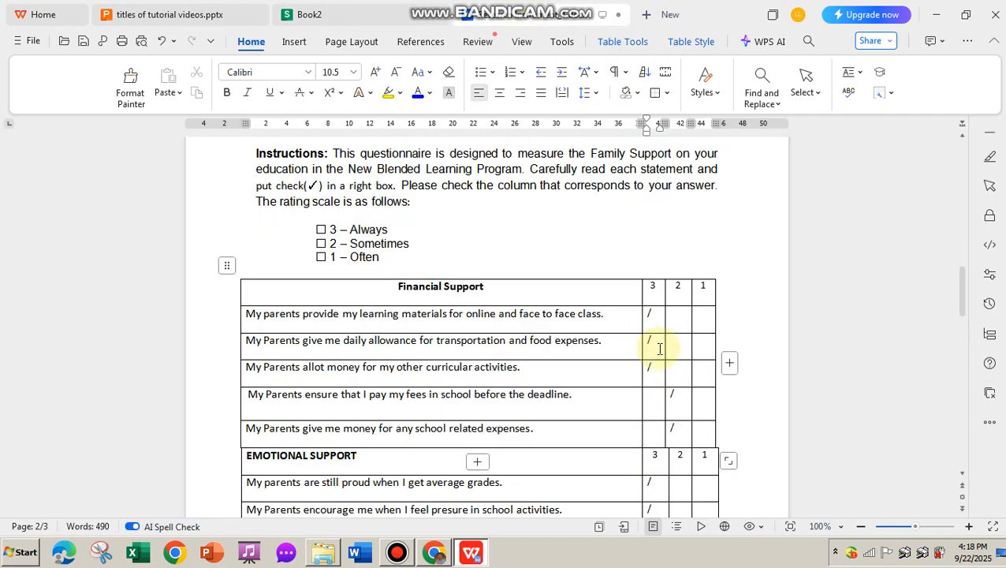
pyautogui.click(371, 16)
pyautogui.write('3')
pyautogui.press('Tab')
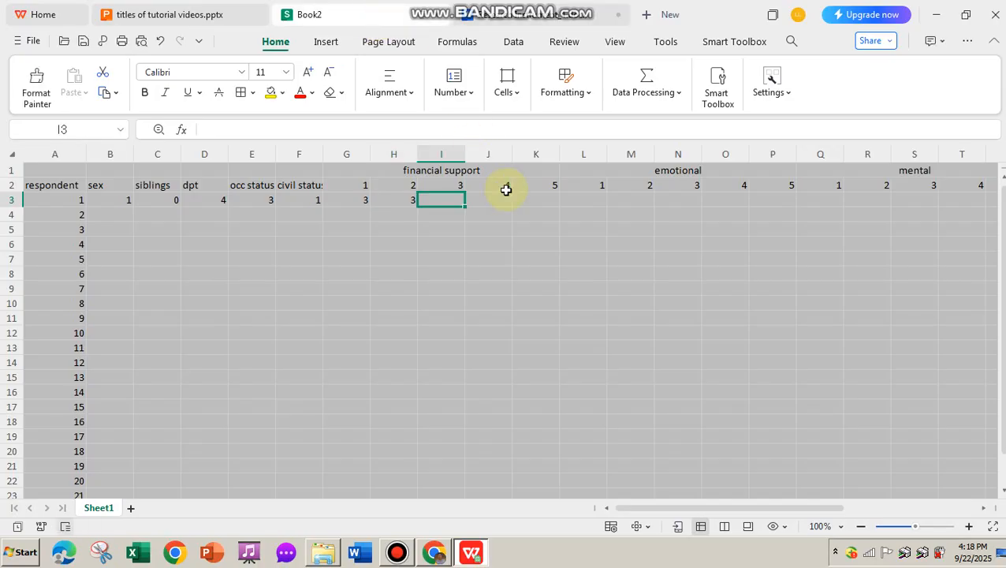
# Step: Enter 3, 2 and 2 as respondent 1's last three Financial Support ratings in I3:K3
pyautogui.write('3')
pyautogui.press('Tab')
pyautogui.write('2')
pyautogui.press('Tab')
pyautogui.write('2')
pyautogui.press('Tab')
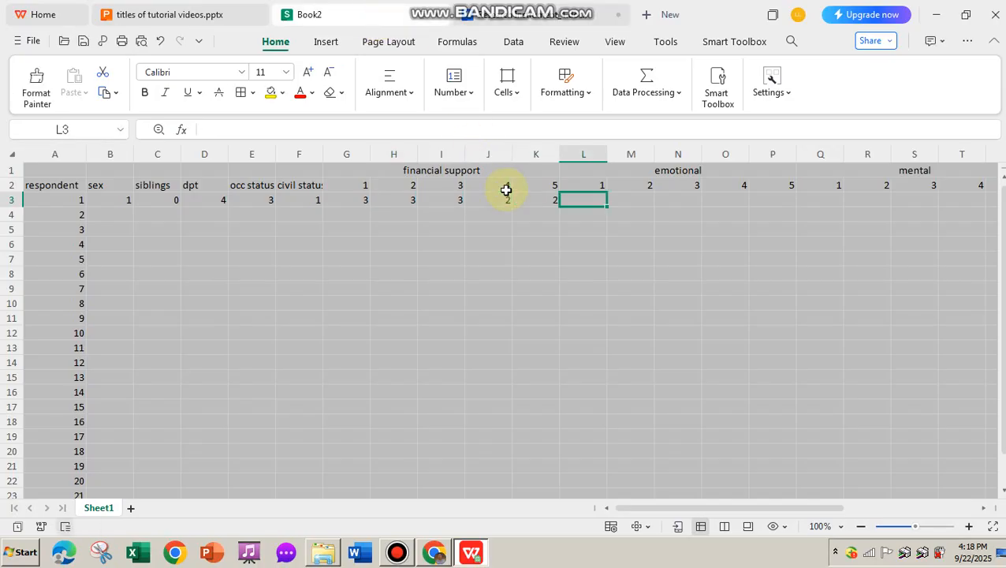
# Step: Check the Emotional Support answers in the questionnaire and enter 3 for all five items in L3:P3 of Book2
pyautogui.click(505, 14)
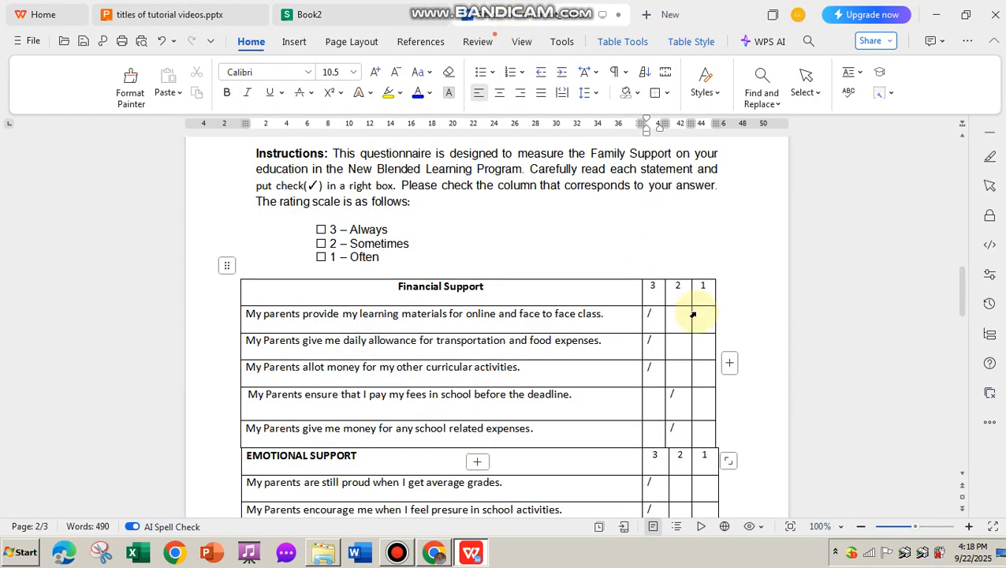
pyautogui.scroll(-5, 683, 321)
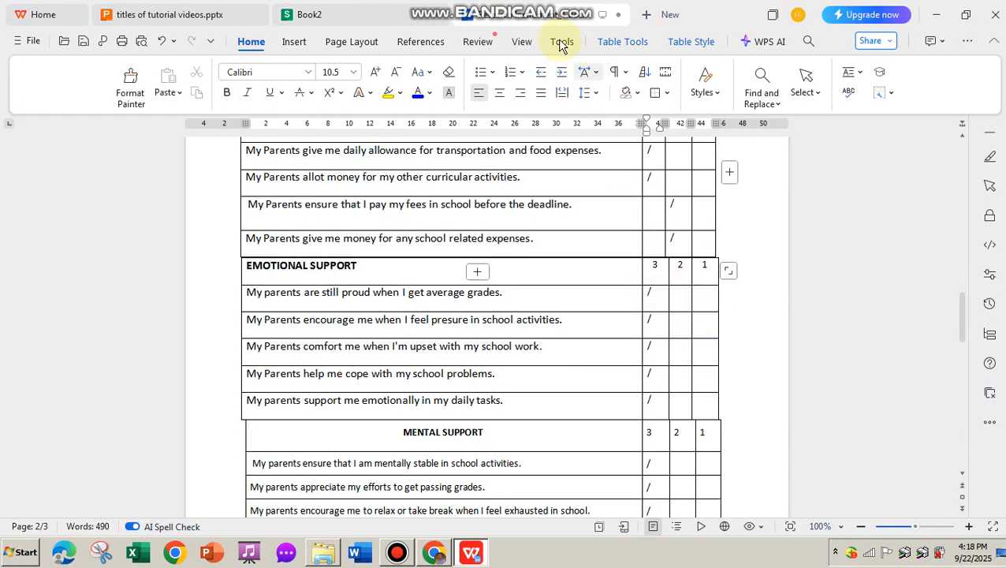
pyautogui.click(410, 16)
pyautogui.write('3')
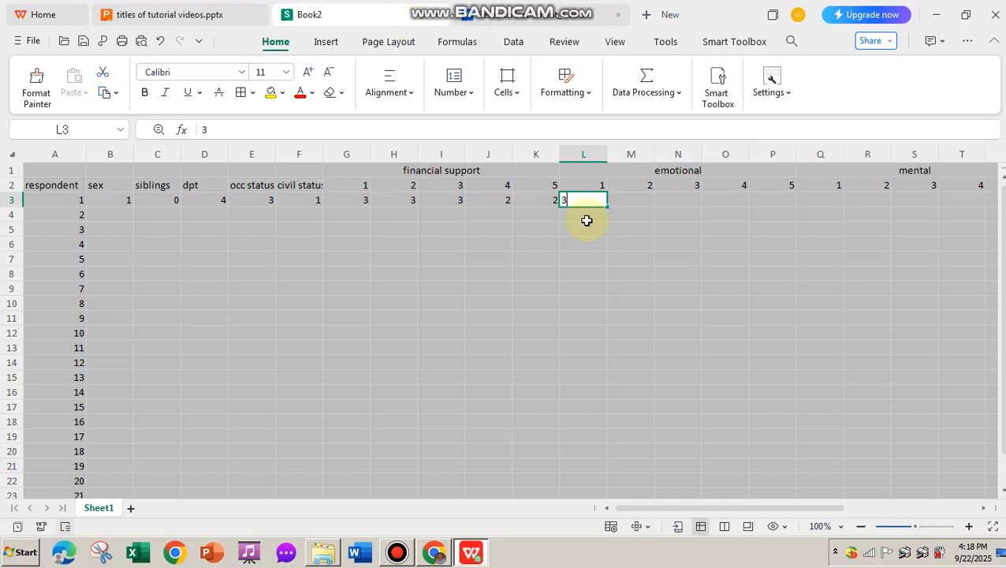
pyautogui.press('Tab')
pyautogui.write('3')
pyautogui.press('Tab')
pyautogui.write('3\t3\t3')
pyautogui.press('Tab')
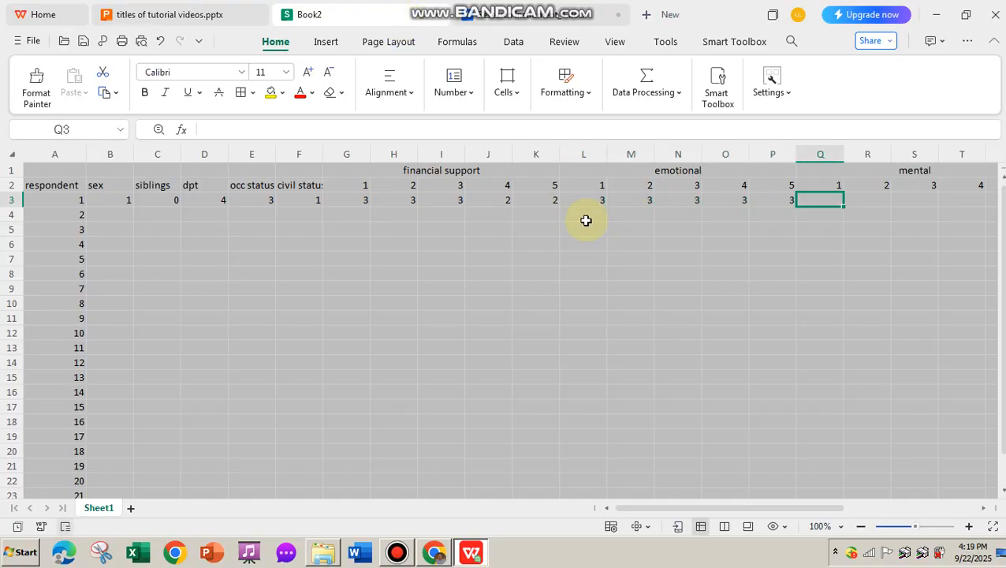
# Step: Check the Mental Support answers in the questionnaire and enter 3 for all five items in Q3:U3 of Book2
pyautogui.click(528, 17)
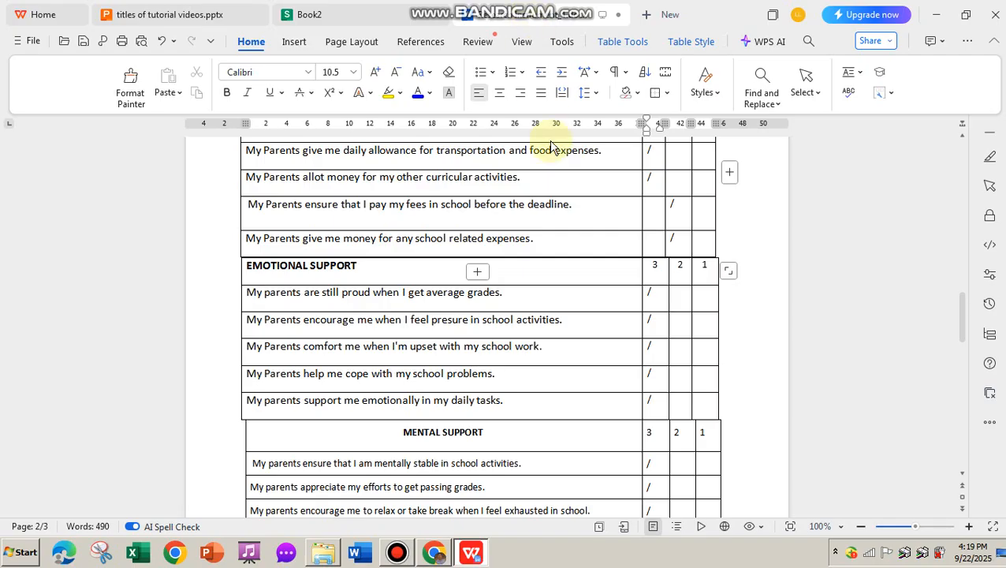
pyautogui.scroll(-7, 591, 239)
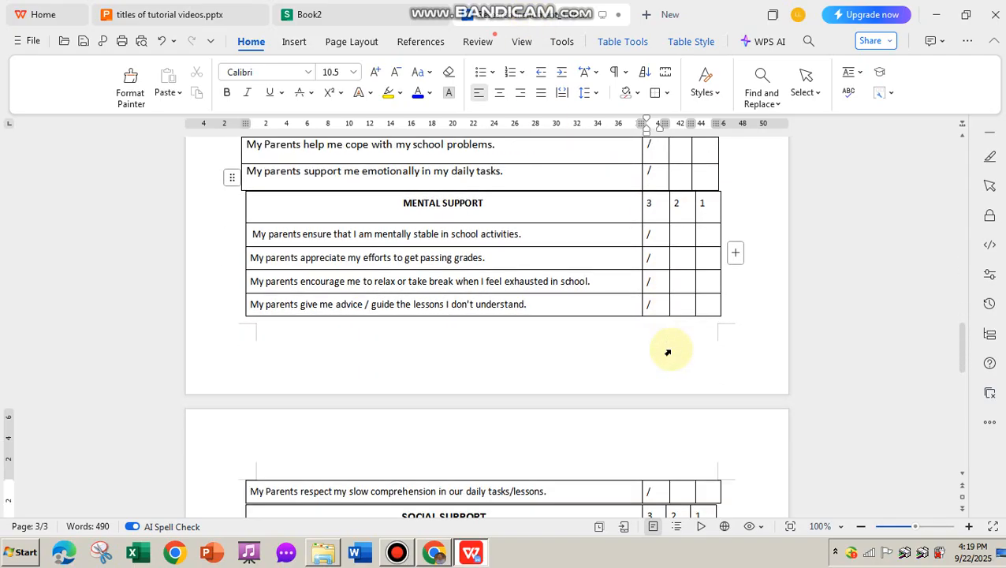
pyautogui.scroll(3, 668, 352)
pyautogui.click(411, 19)
pyautogui.write('3')
pyautogui.press('Tab')
pyautogui.write('3')
pyautogui.press('Tab')
pyautogui.write('3')
pyautogui.press('Tab')
pyautogui.write('3')
pyautogui.press('Tab')
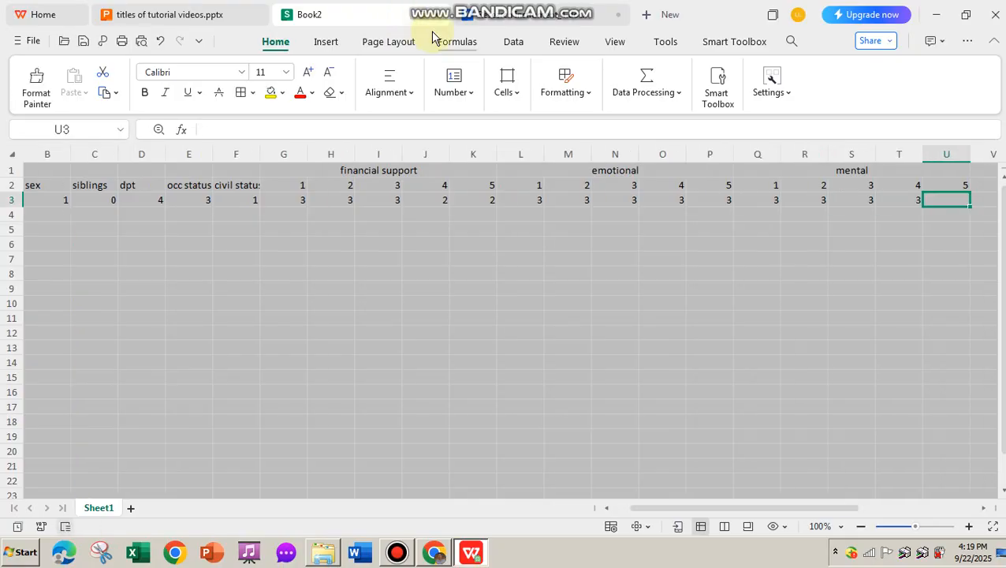
pyautogui.press('3')
pyautogui.press('Tab')
# Step: Check the Social Support answers in the questionnaire and enter 3 for all five items in V3:Z3 of Book2
pyautogui.click(489, 17)
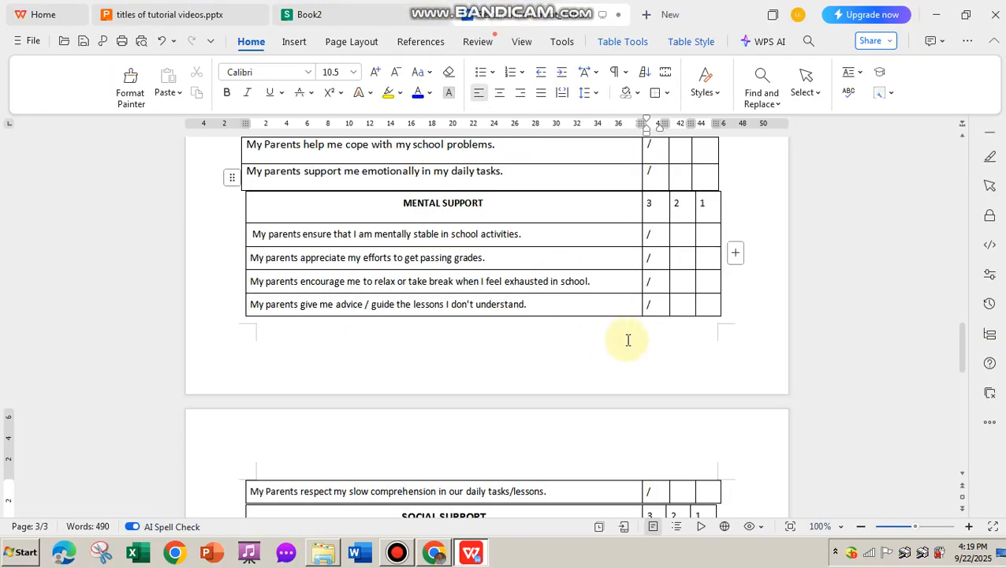
pyautogui.scroll(-3, 627, 339)
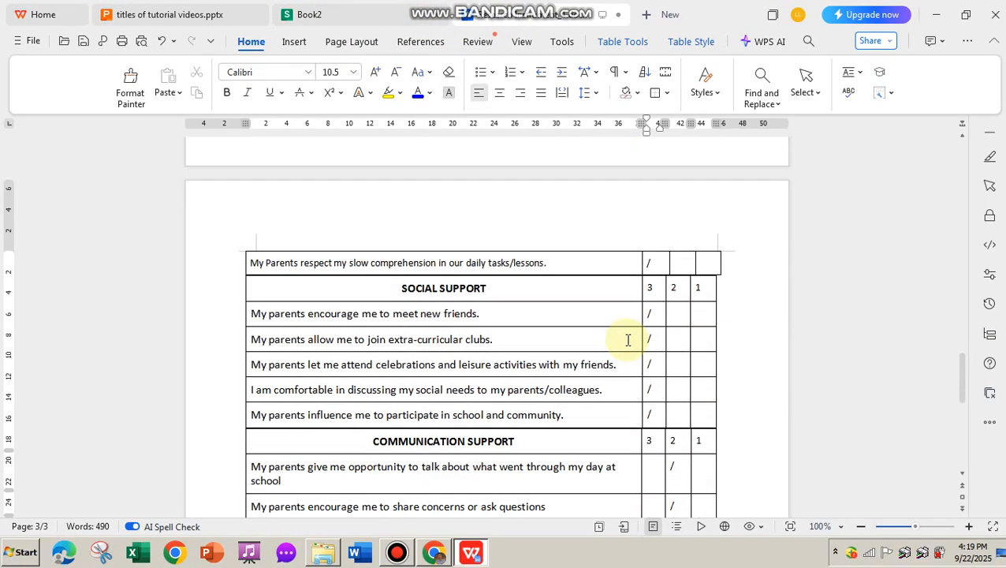
pyautogui.click(347, 19)
pyautogui.write('3')
pyautogui.press('Tab')
pyautogui.write('3')
pyautogui.press('Tab')
pyautogui.write('3')
pyautogui.press('Tab')
pyautogui.write('3')
pyautogui.press('Tab')
pyautogui.press('3')
pyautogui.press('Tab')
# Step: Check the Communication Support answers in the questionnaire and enter 2, 2, 2, 3 and 3 in AA3:AE3 of Book2
pyautogui.click(511, 23)
pyautogui.scroll(-3, 557, 325)
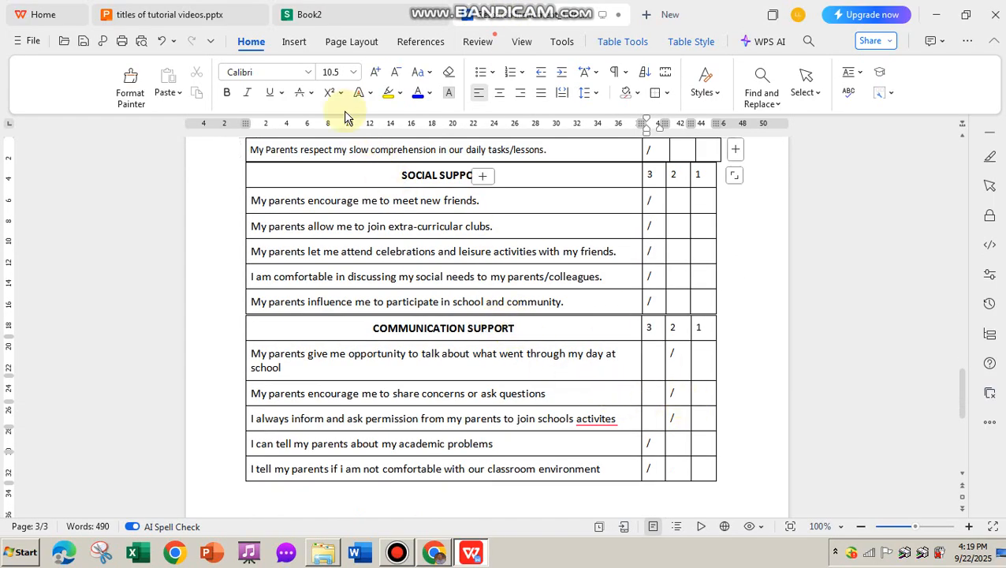
pyautogui.click(350, 20)
pyautogui.write('2')
pyautogui.press('Tab')
pyautogui.write('2')
pyautogui.press('Tab')
pyautogui.write('2')
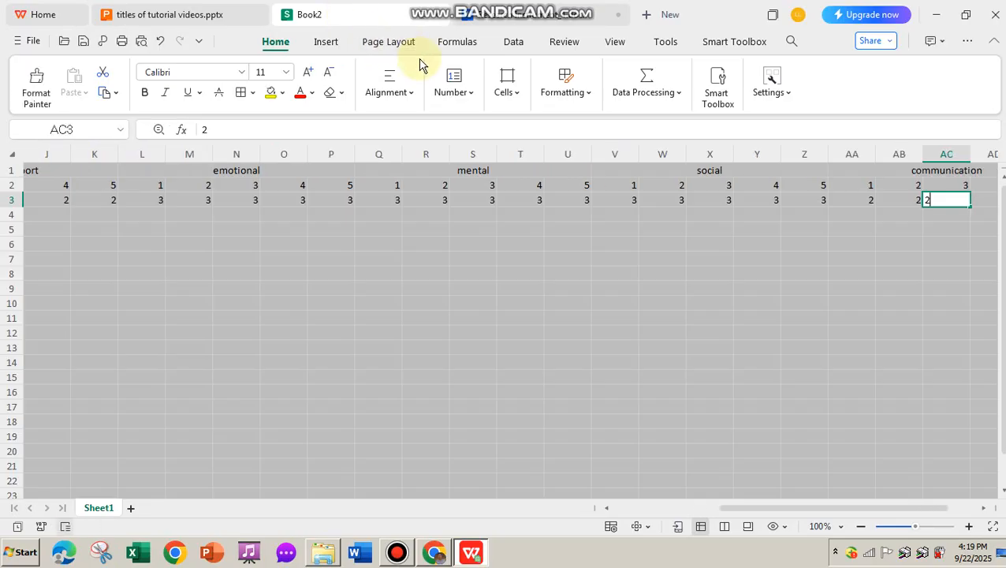
pyautogui.press('Tab')
pyautogui.write('3')
pyautogui.press('Tab')
pyautogui.write('3')
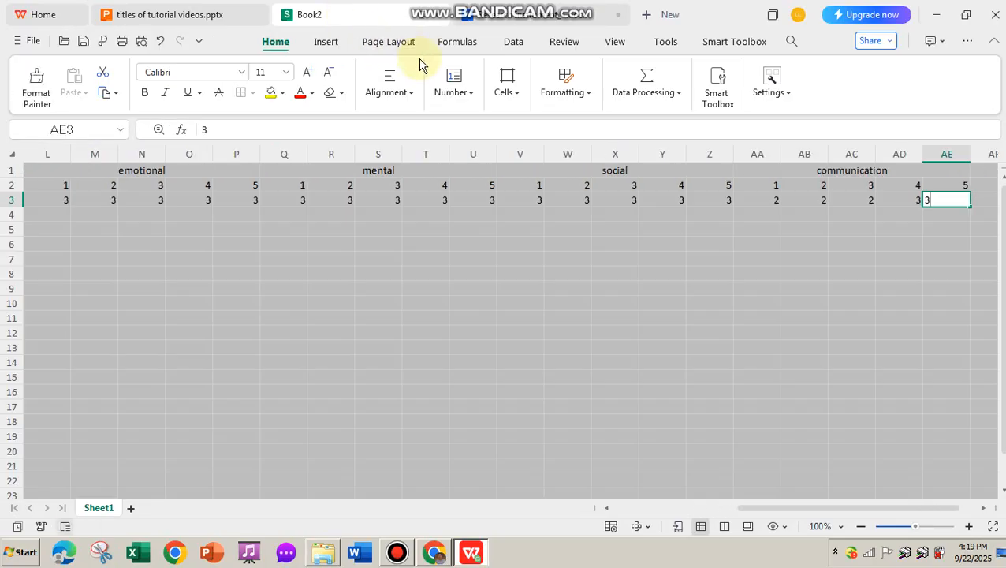
pyautogui.press('Tab')
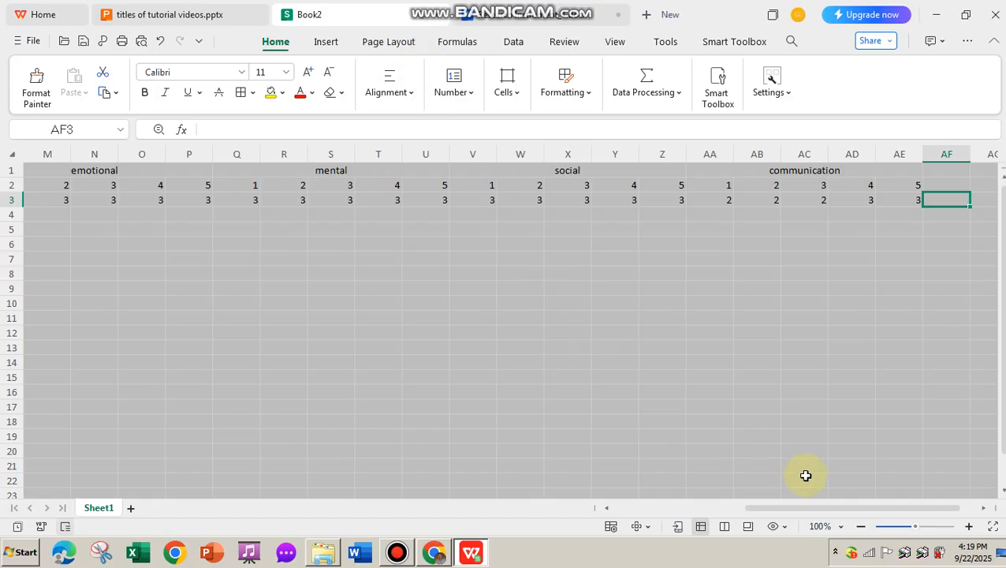
# Step: Review respondent 1's encoded row from the first column and the start of the questionnaire, then return to Book2
pyautogui.moveTo(824, 507); pyautogui.dragTo(680, 511)
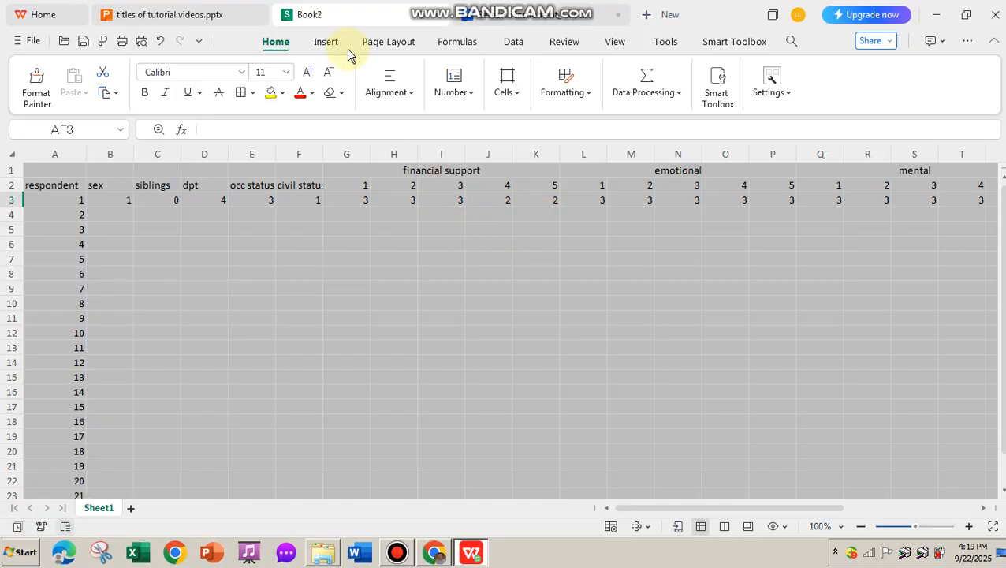
pyautogui.click(539, 13)
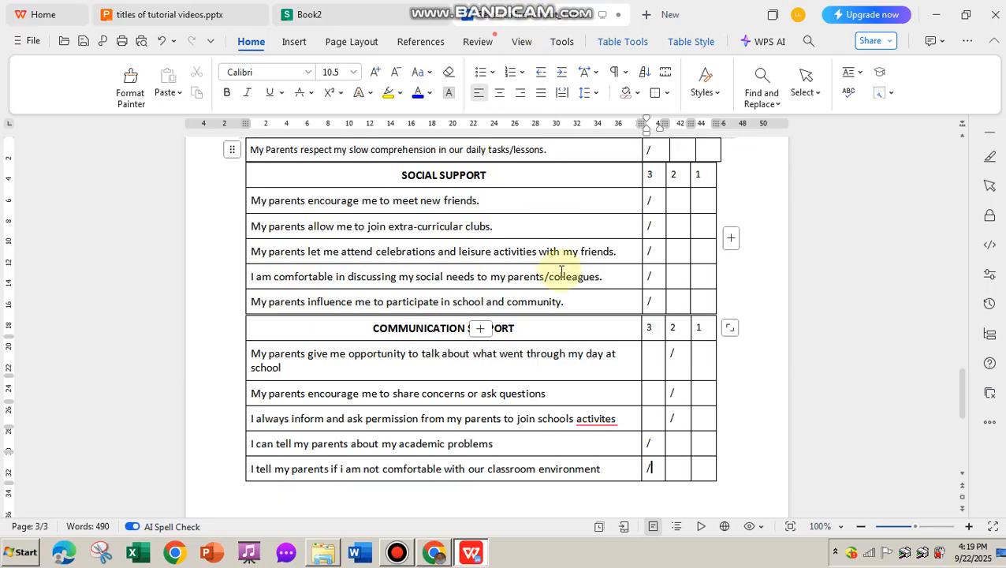
pyautogui.moveTo(962, 387); pyautogui.dragTo(951, 143)
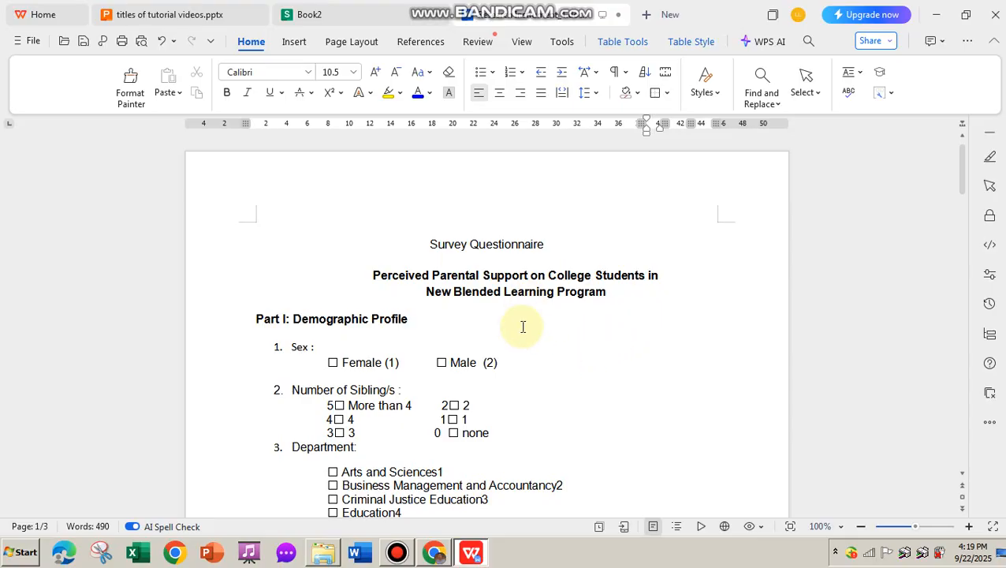
pyautogui.click(332, 19)
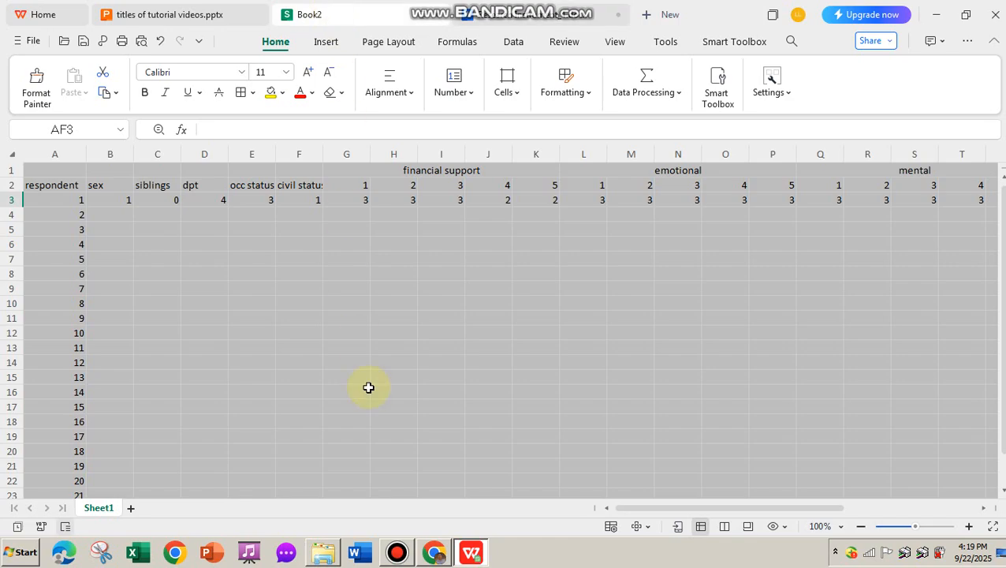